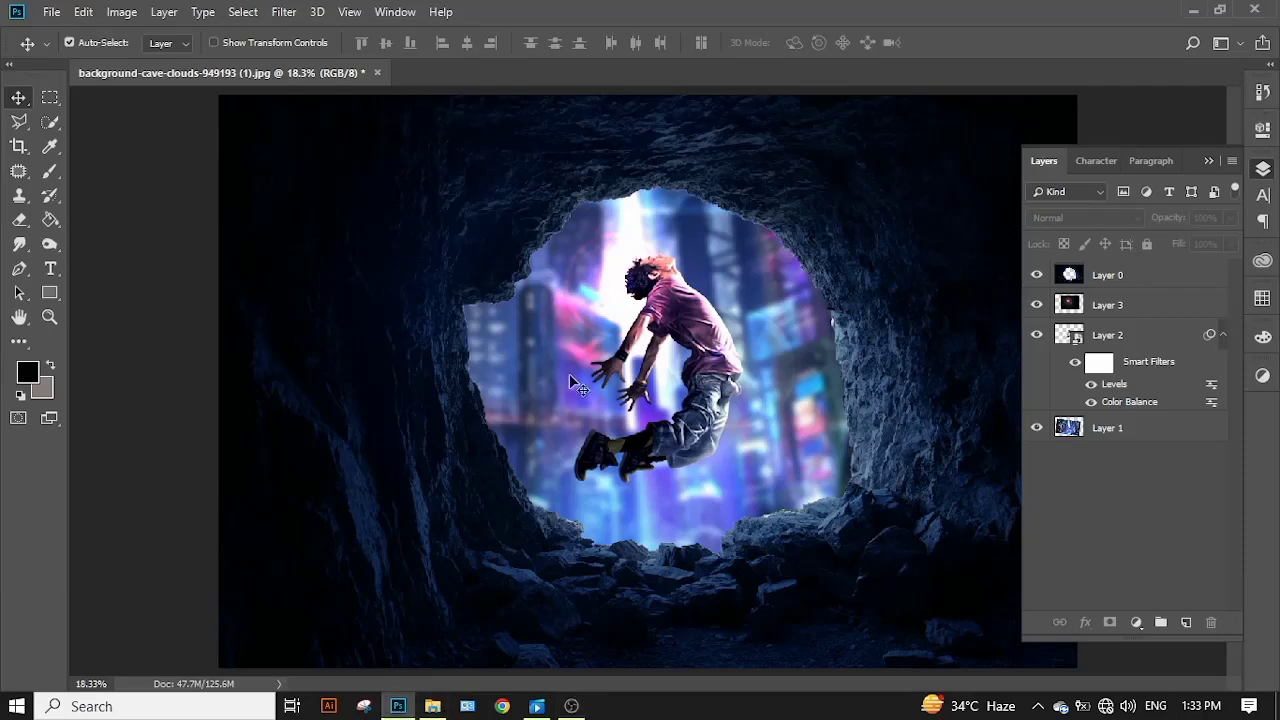
Step: Close the composite without saving and open background-cave-clouds-949193 (1).jpg
{"action": "left_click", "coordinate": [378, 73]}
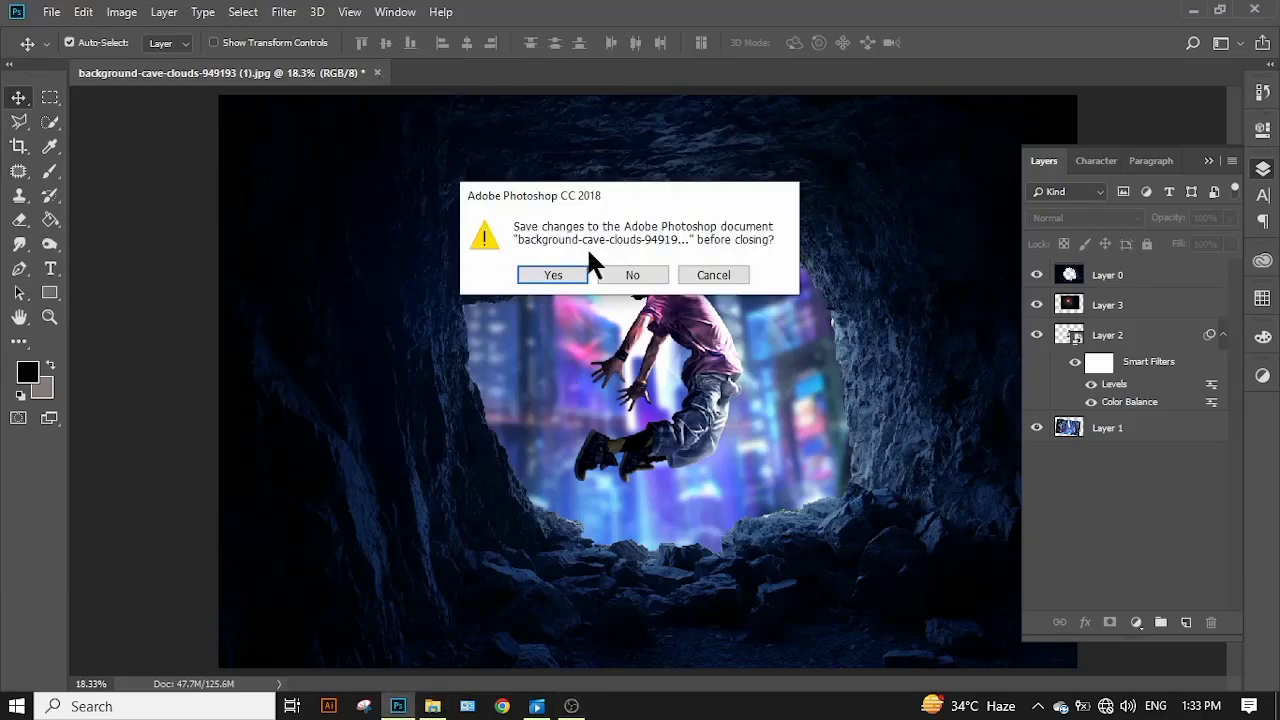
{"action": "left_click", "coordinate": [590, 277]}
{"action": "left_click", "coordinate": [51, 12]}
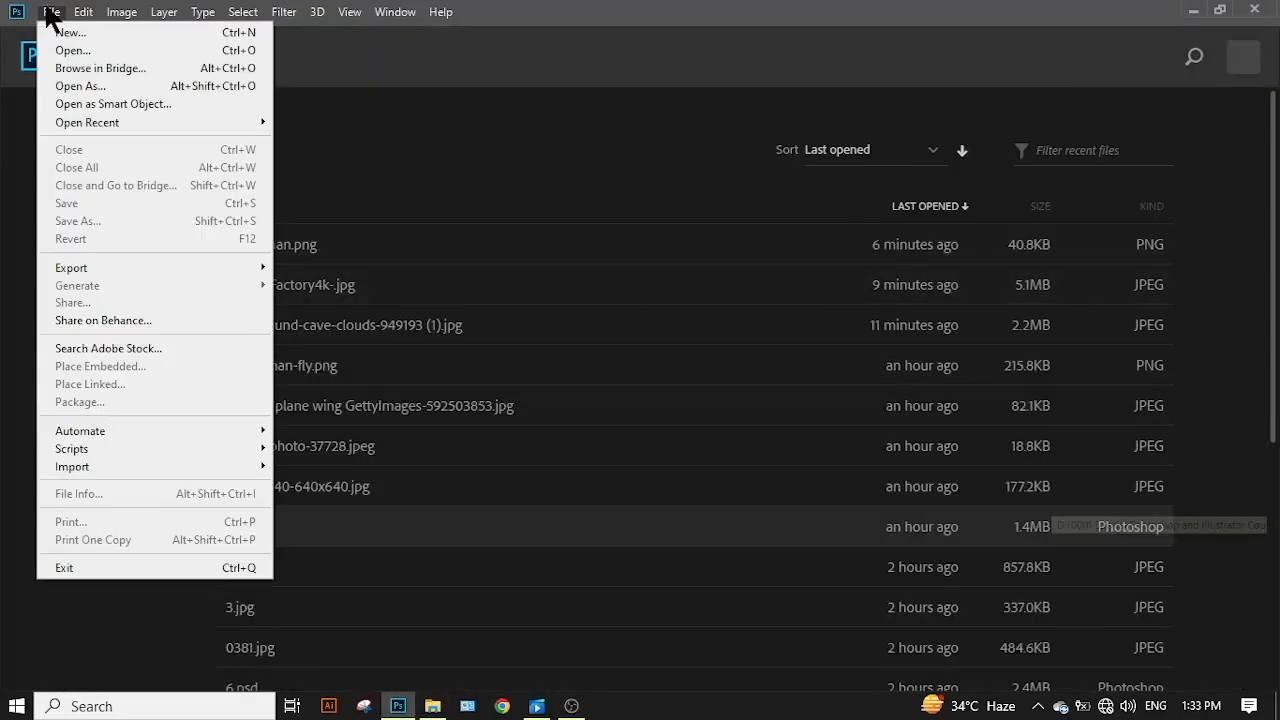
{"action": "left_click", "coordinate": [69, 50]}
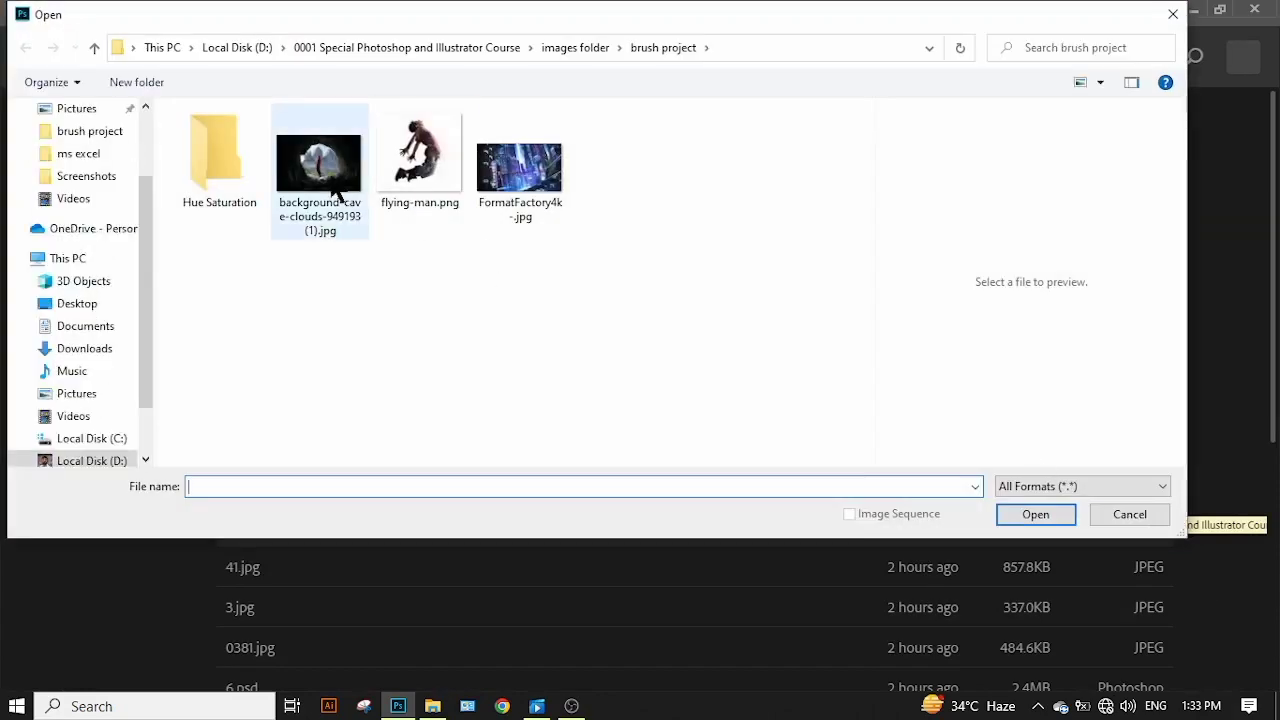
{"action": "left_click", "coordinate": [335, 188]}
{"action": "left_click", "coordinate": [1040, 512]}
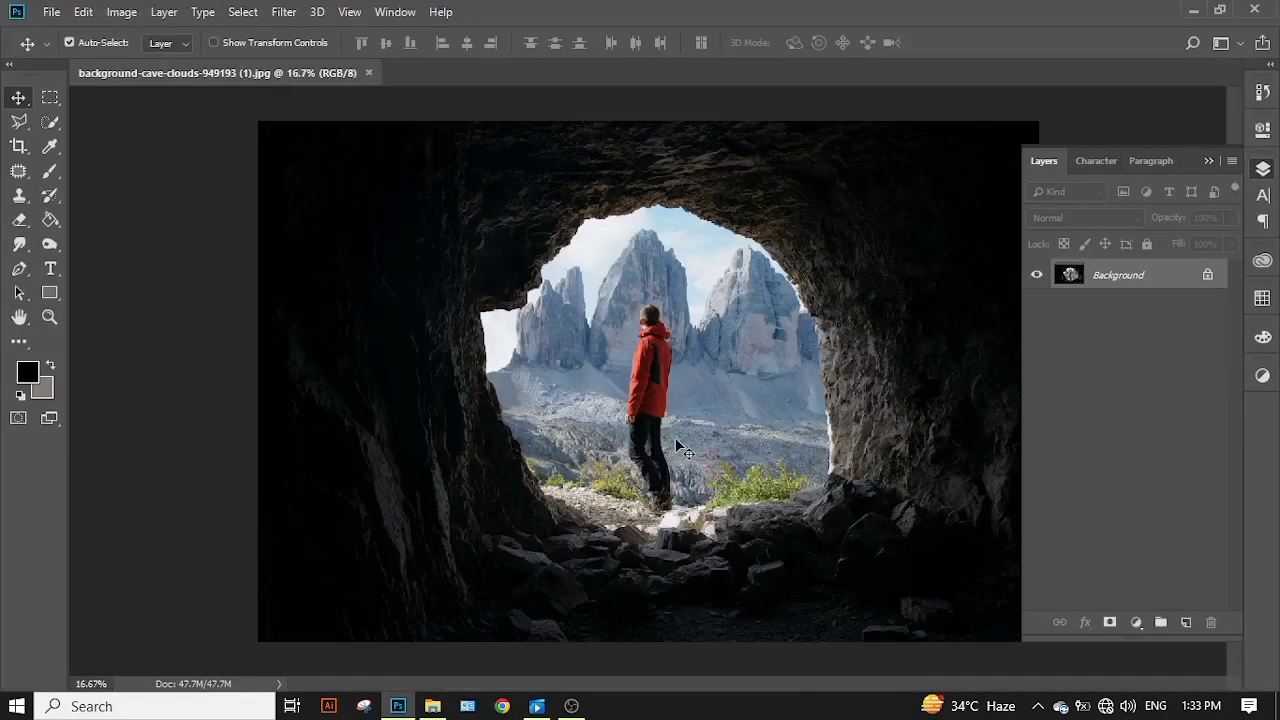
Step: Choose the Quick Selection tool with a 49 px brush
{"action": "scroll", "coordinate": [677, 441], "scroll_direction": "up", "scroll_amount": 3}
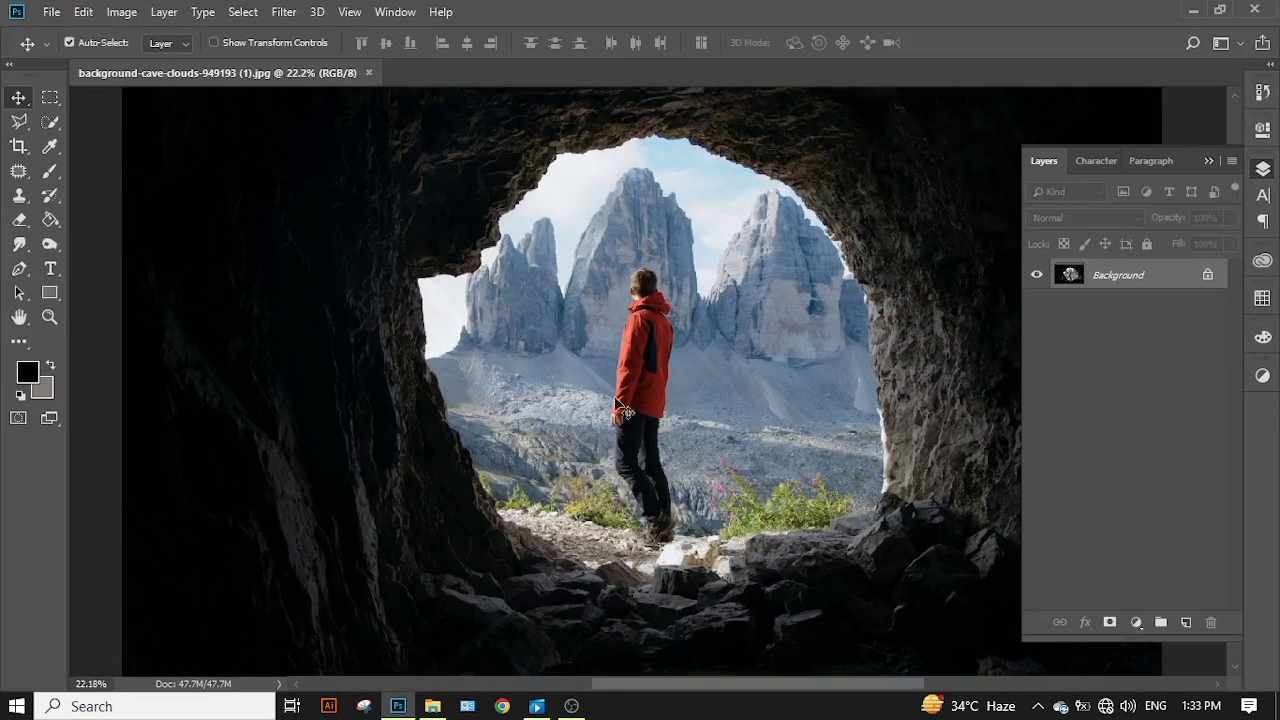
{"action": "left_click", "coordinate": [50, 122]}
{"action": "left_click", "coordinate": [143, 123]}
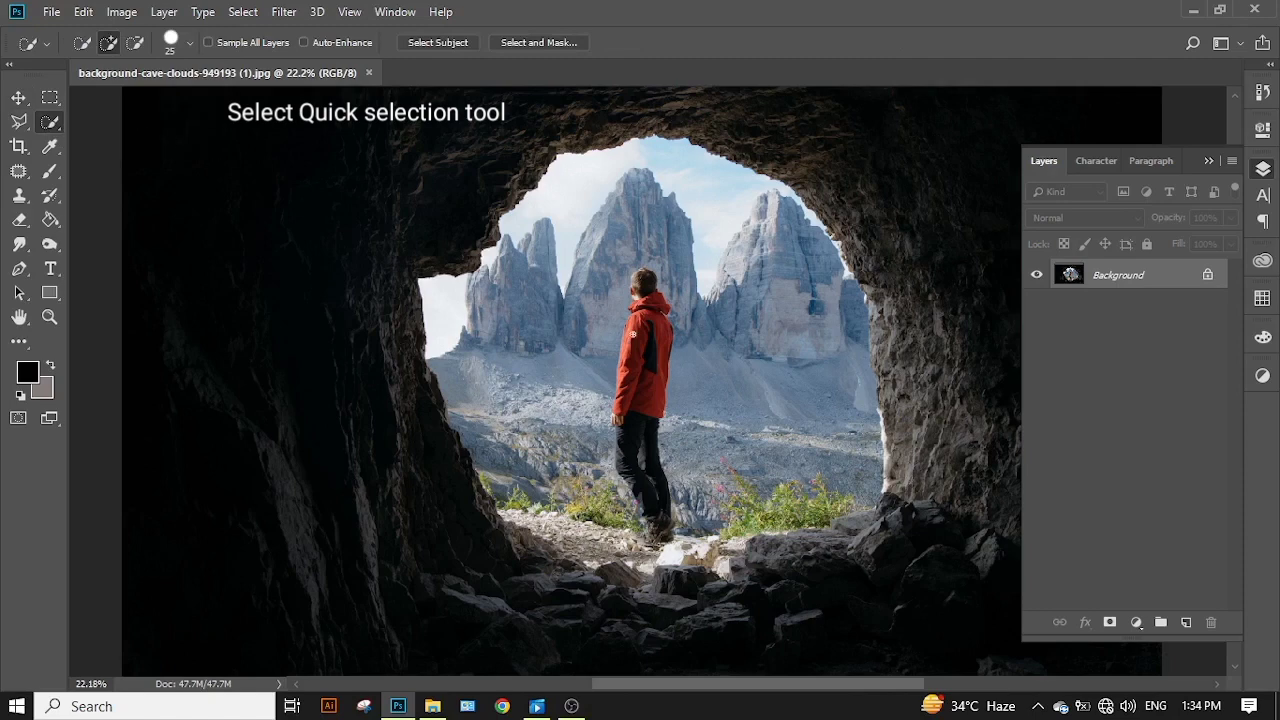
{"action": "left_click", "coordinate": [190, 43]}
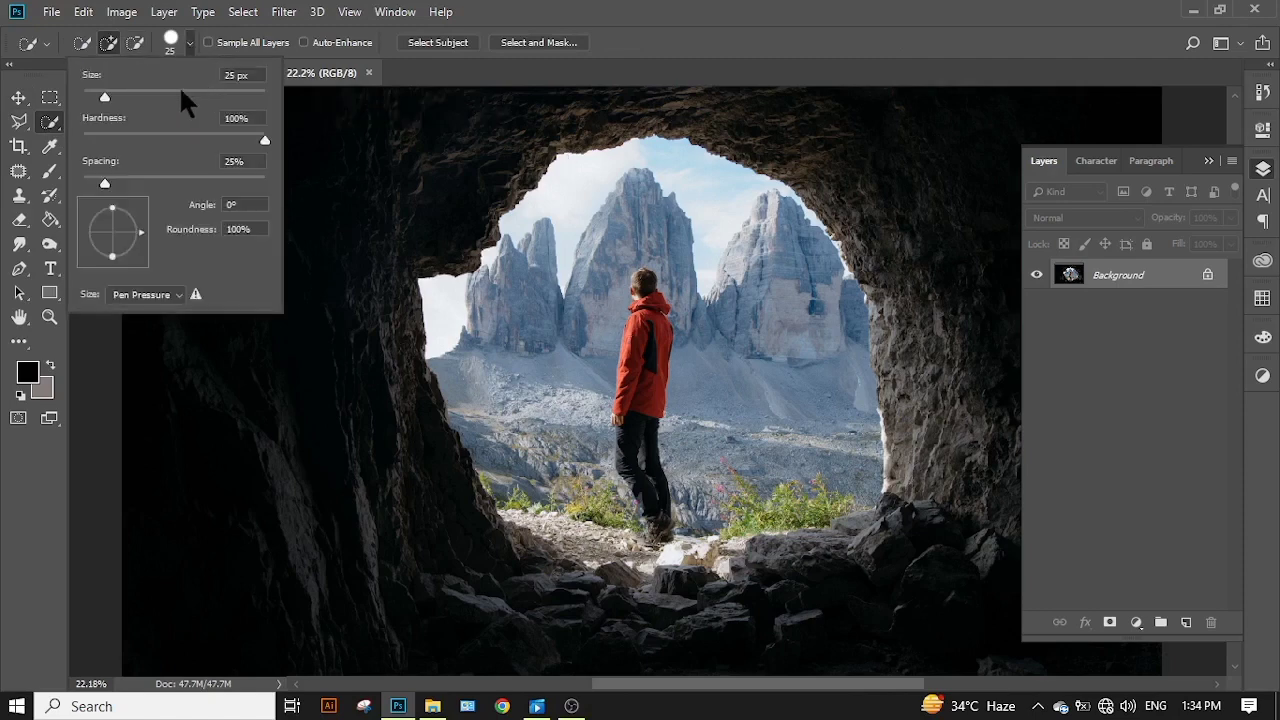
{"action": "left_click_drag", "start_coordinate": [103, 97], "coordinate": [127, 97]}
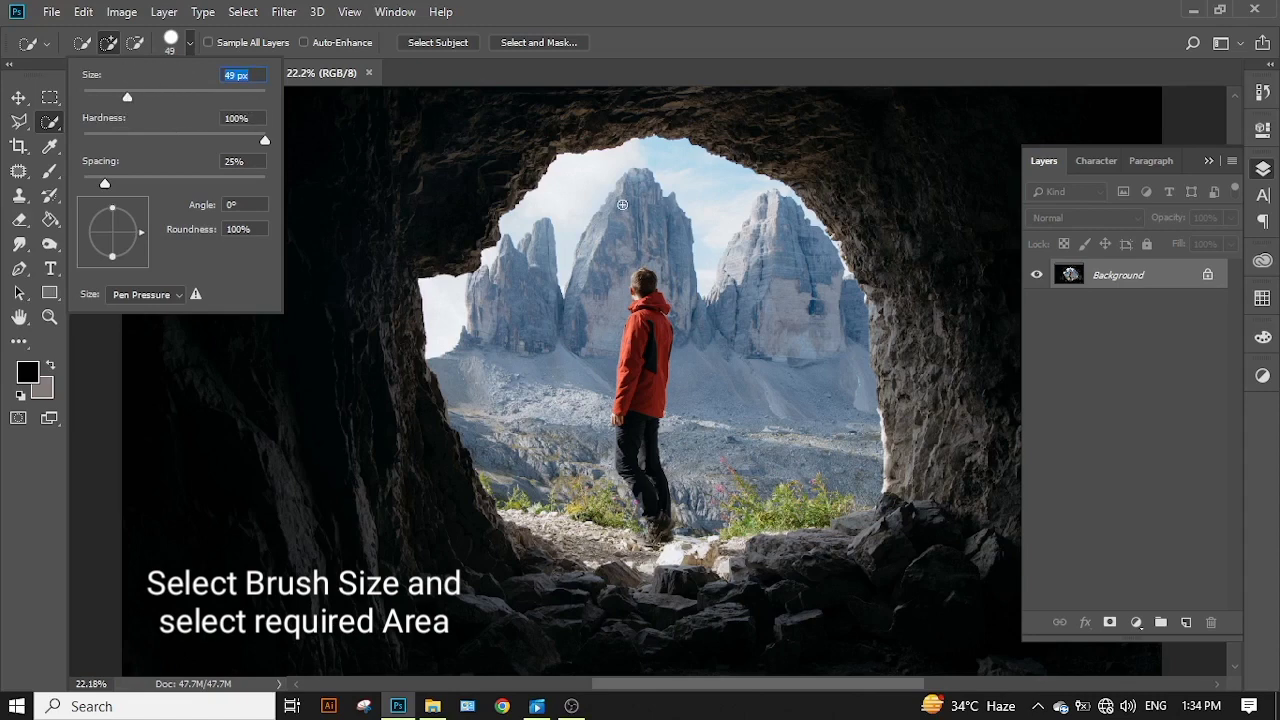
Step: Paint a selection over the sky, mountains, hiker and ground inside the cave opening
{"action": "mouse_move", "coordinate": [622, 204]}
{"action": "left_mouse_down"}
{"action": "mouse_move", "coordinate": [805, 383]}
{"action": "mouse_move", "coordinate": [636, 490]}
{"action": "left_mouse_up"}
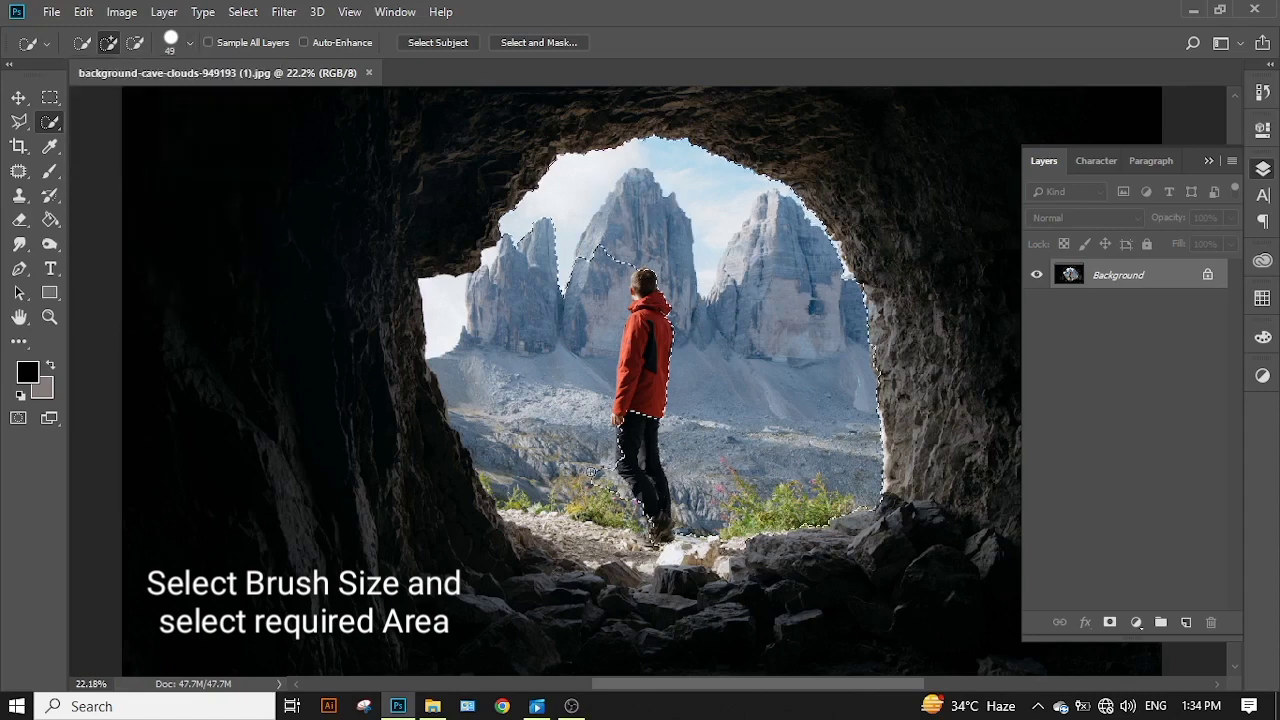
{"action": "left_click_drag", "start_coordinate": [567, 420], "coordinate": [563, 354]}
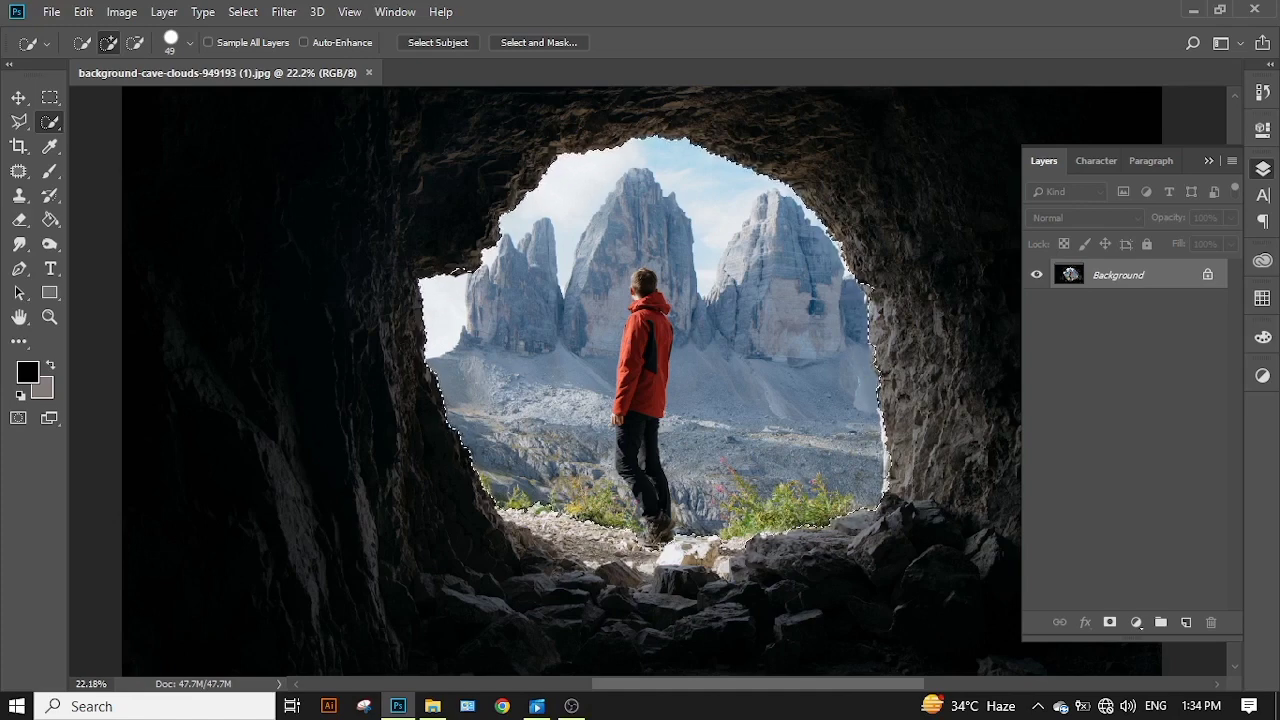
{"action": "mouse_move", "coordinate": [718, 563]}
{"action": "left_mouse_down"}
{"action": "mouse_move", "coordinate": [645, 567]}
{"action": "mouse_move", "coordinate": [608, 530]}
{"action": "mouse_move", "coordinate": [722, 566]}
{"action": "left_mouse_up"}
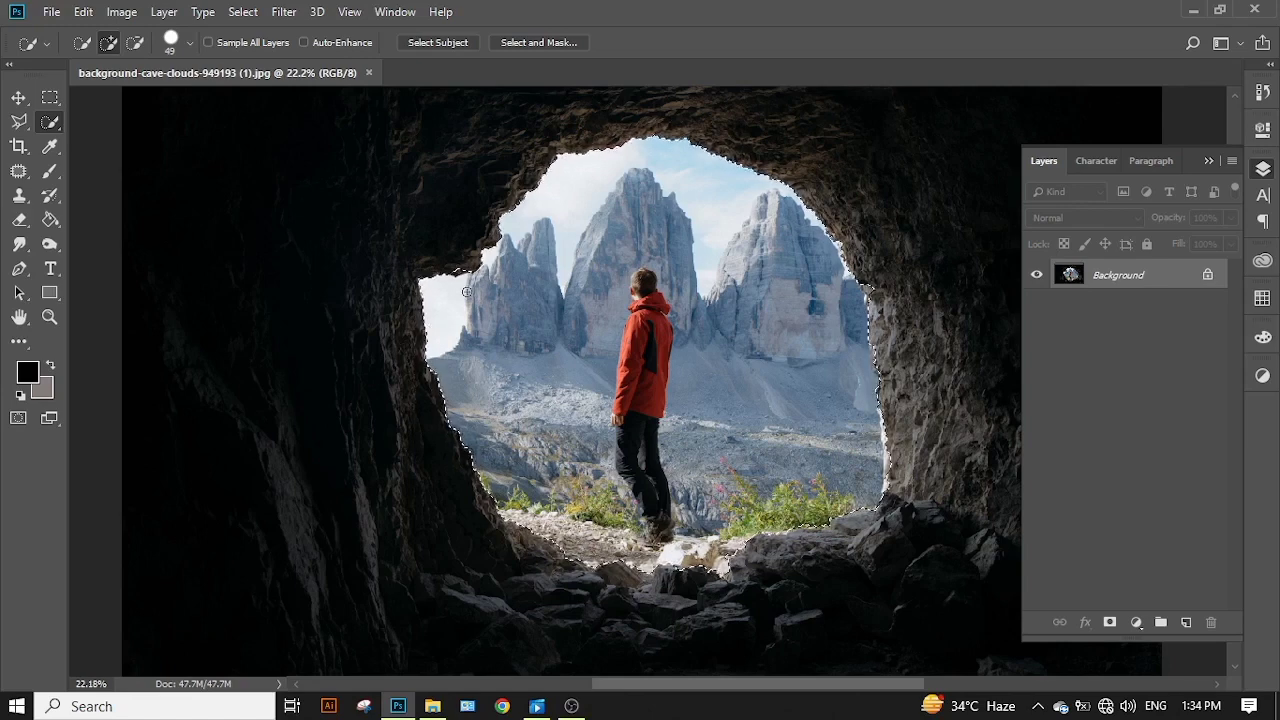
{"action": "key", "text": "alt"}
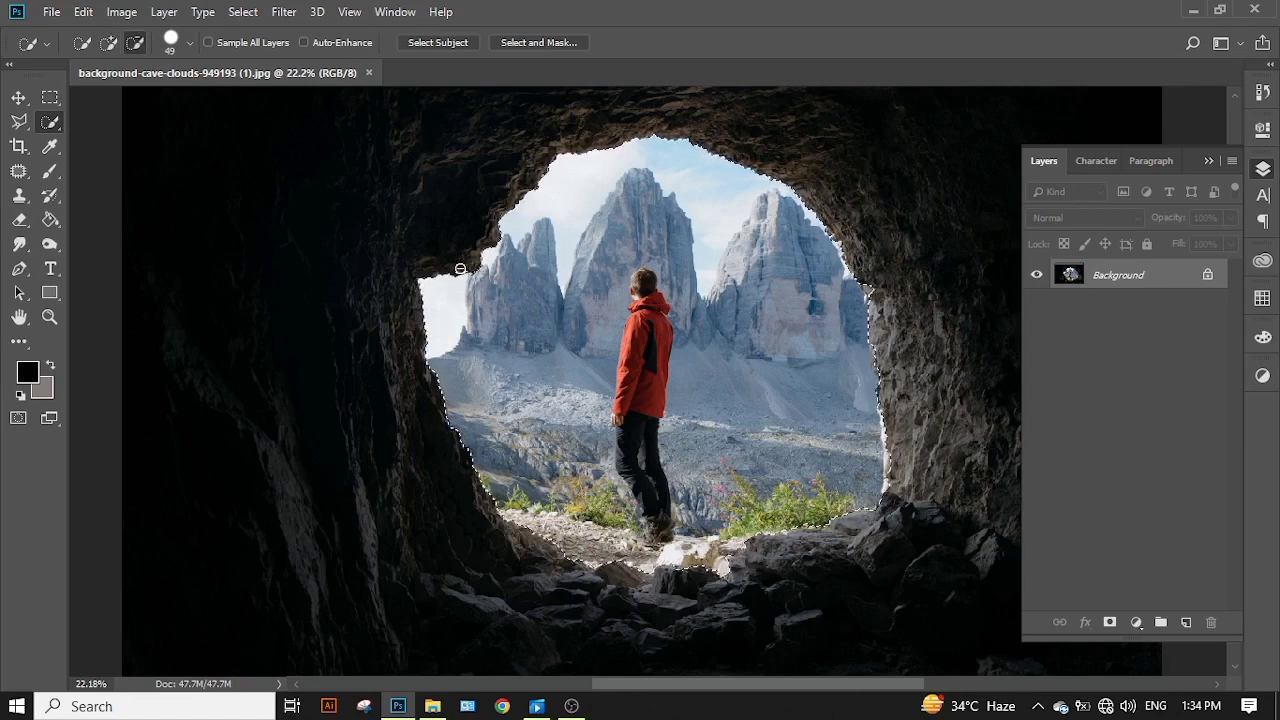
Step: Unlock the Background layer, cut the opening onto Layer 1 with Layer Via Cut, then delete that layer
{"action": "left_click", "coordinate": [1205, 276]}
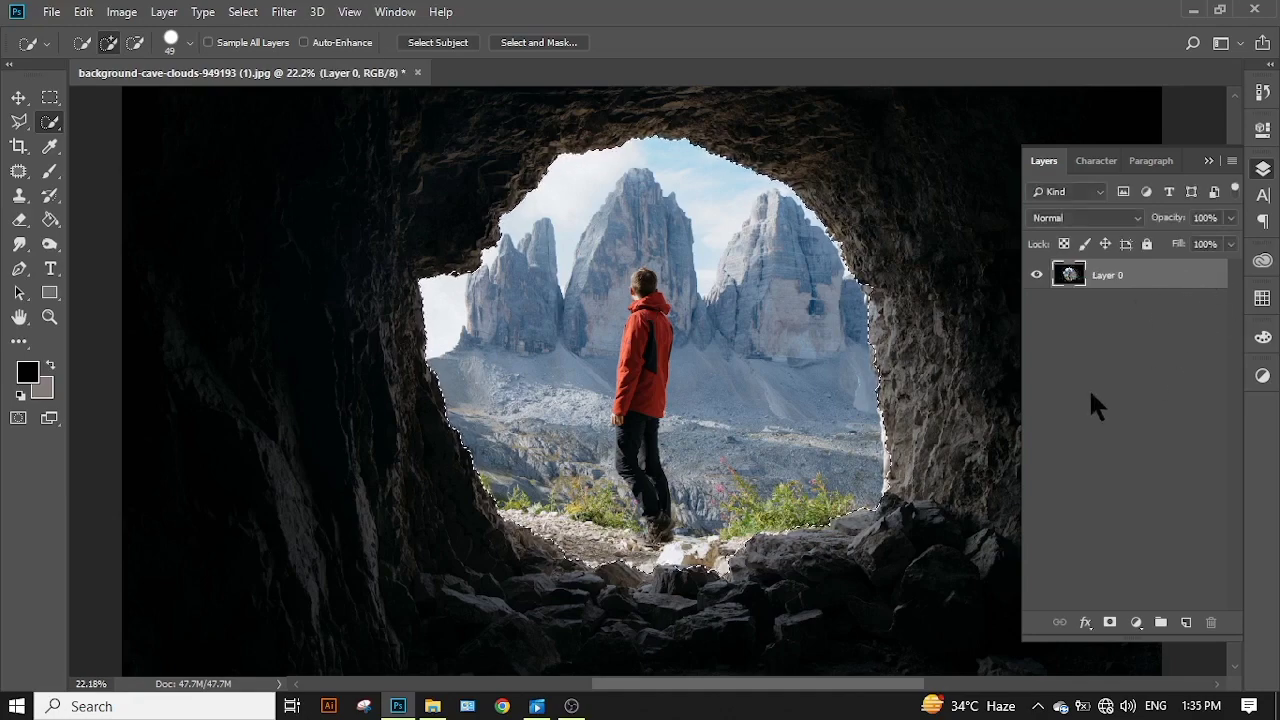
{"action": "right_click", "coordinate": [669, 285]}
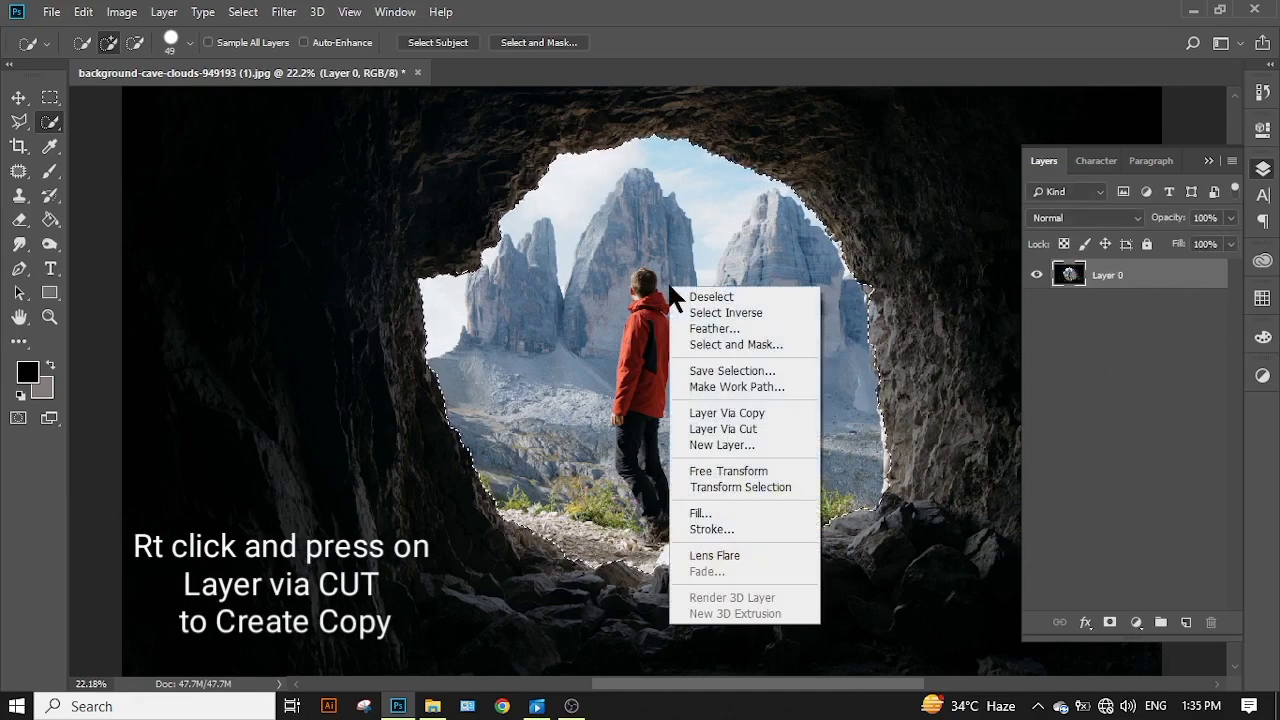
{"action": "left_click", "coordinate": [739, 429]}
{"action": "left_click", "coordinate": [1037, 275]}
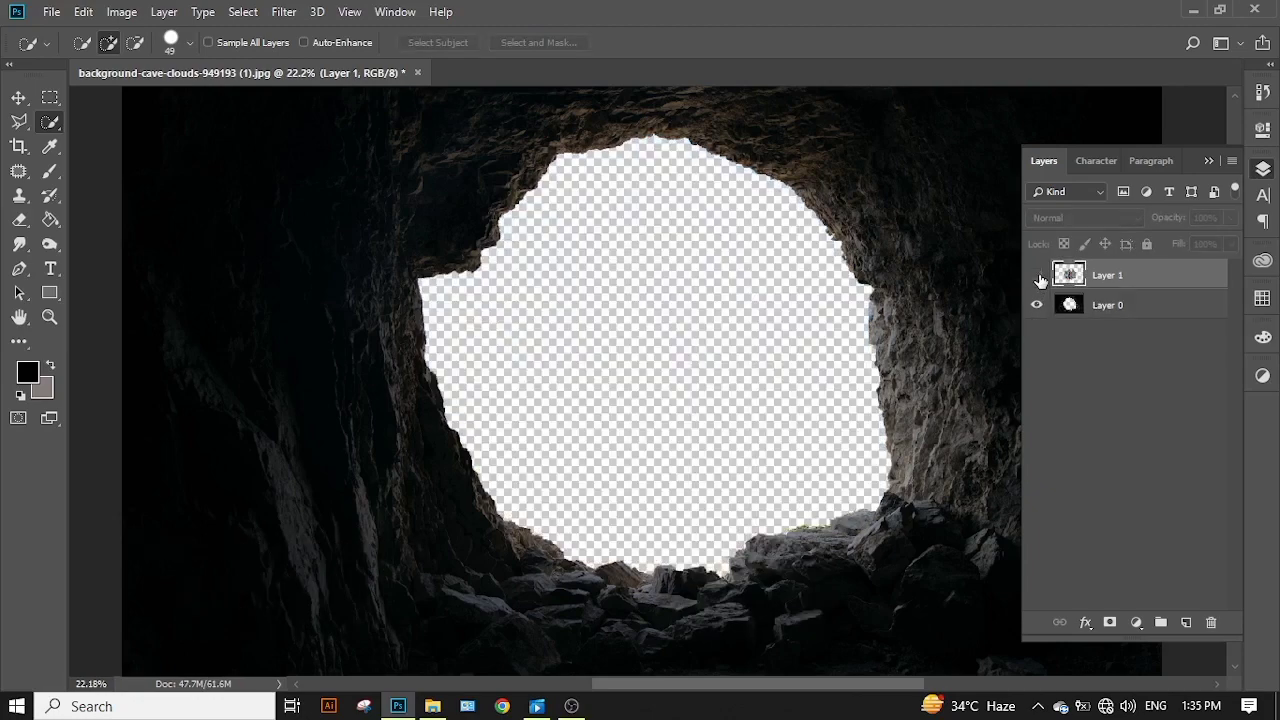
{"action": "left_click", "coordinate": [1037, 276]}
{"action": "left_click_drag", "start_coordinate": [1160, 282], "coordinate": [1213, 626]}
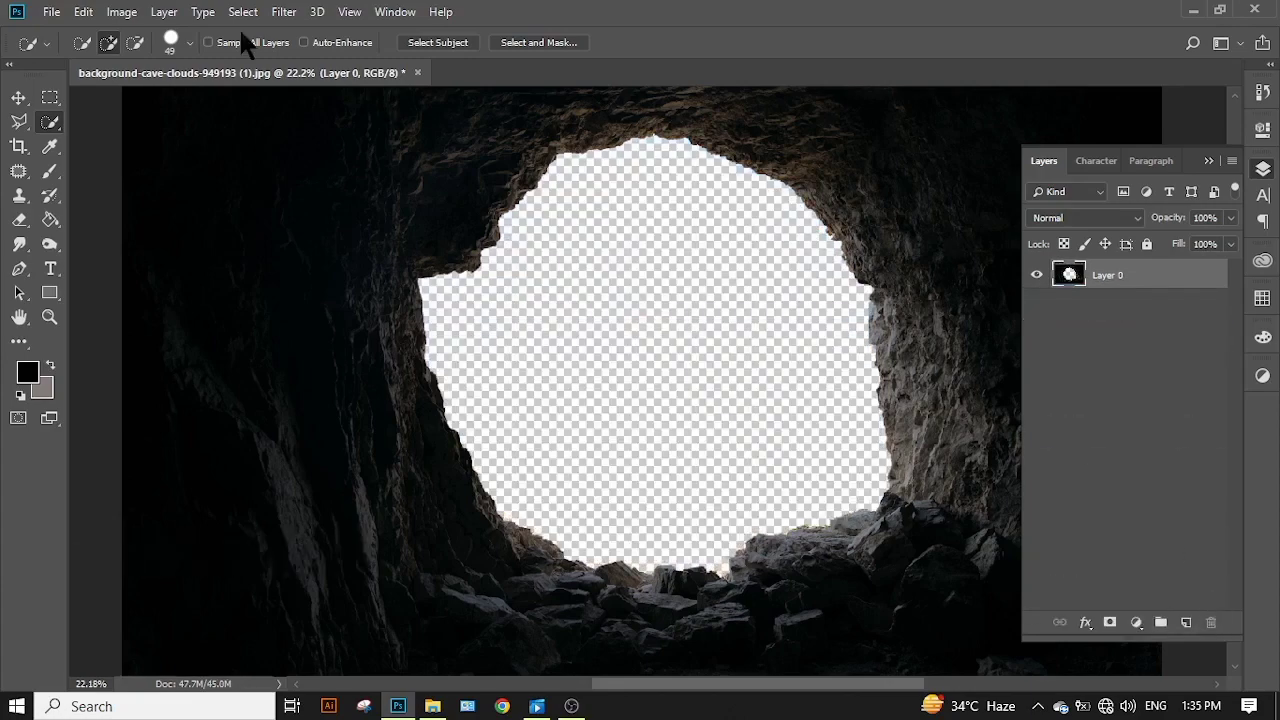
Step: Open the neon city image FormatFactory4k-.jpg
{"action": "left_click", "coordinate": [51, 12]}
{"action": "left_click", "coordinate": [70, 51]}
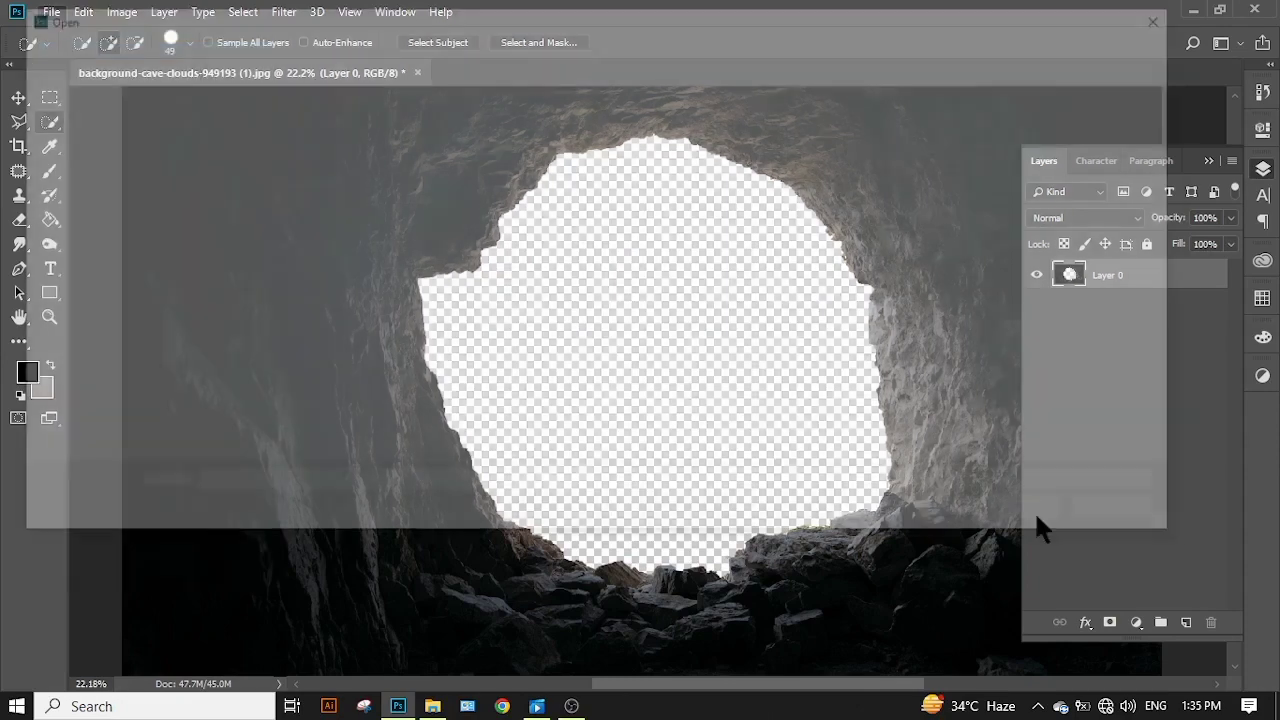
{"action": "left_click", "coordinate": [519, 168]}
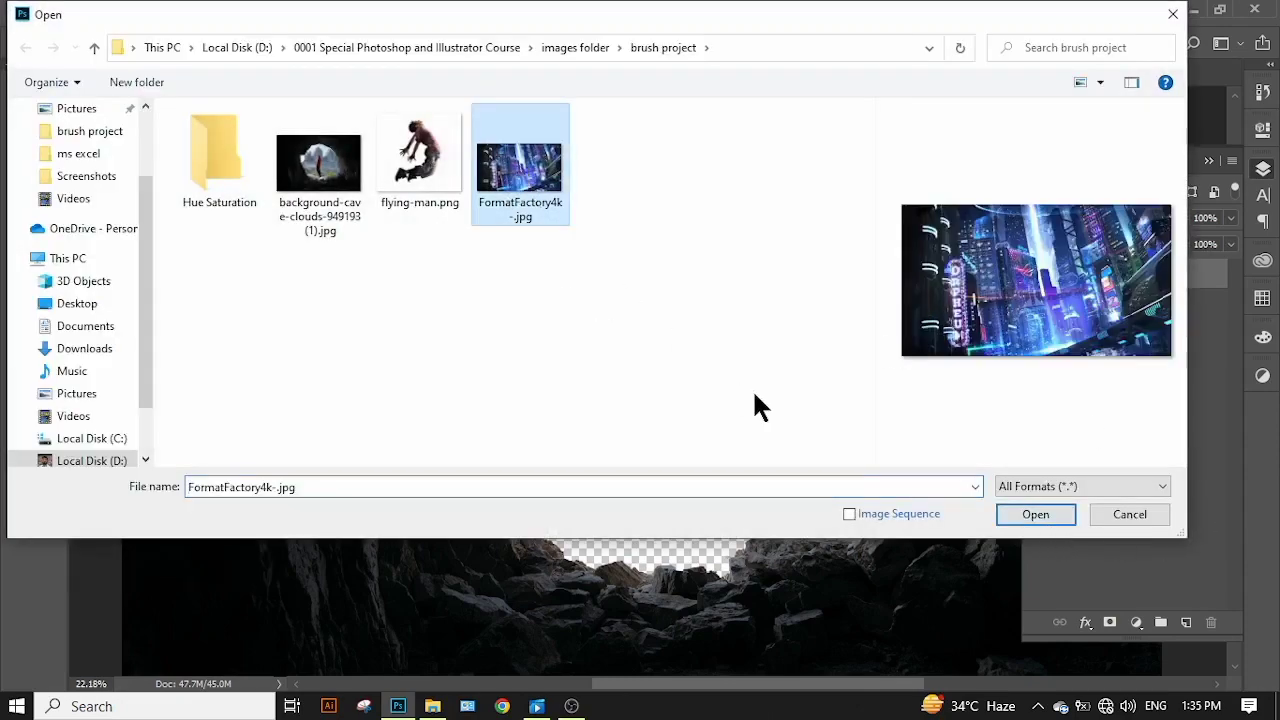
{"action": "left_click", "coordinate": [1055, 512]}
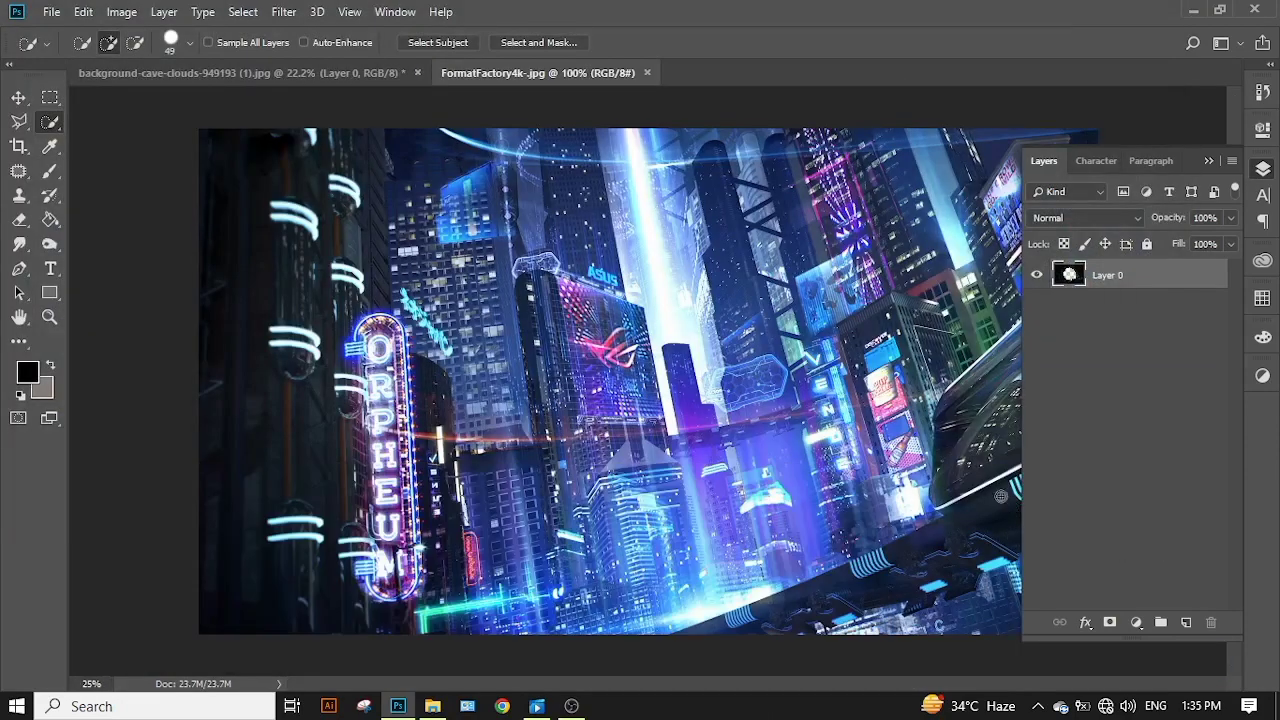
Step: Move the unlocked city image into the cave document, below the rock layer, filling the opening
{"action": "left_click", "coordinate": [1209, 275]}
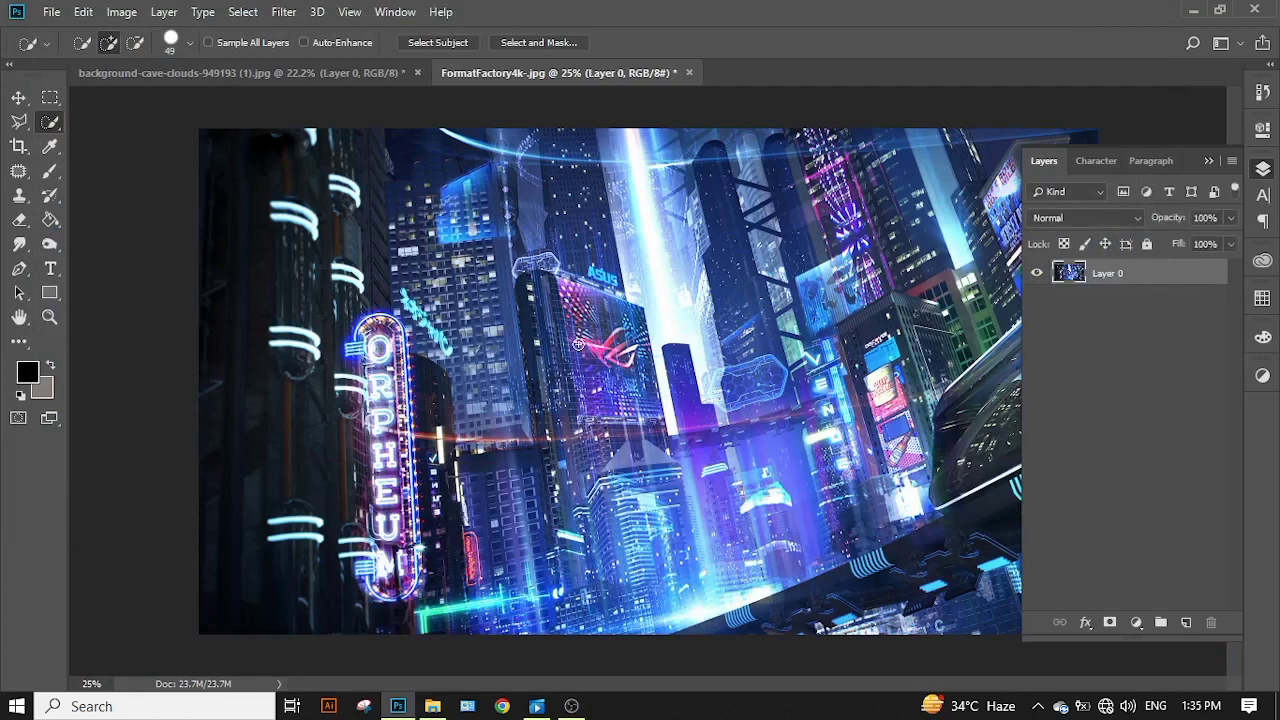
{"action": "left_click", "coordinate": [18, 97]}
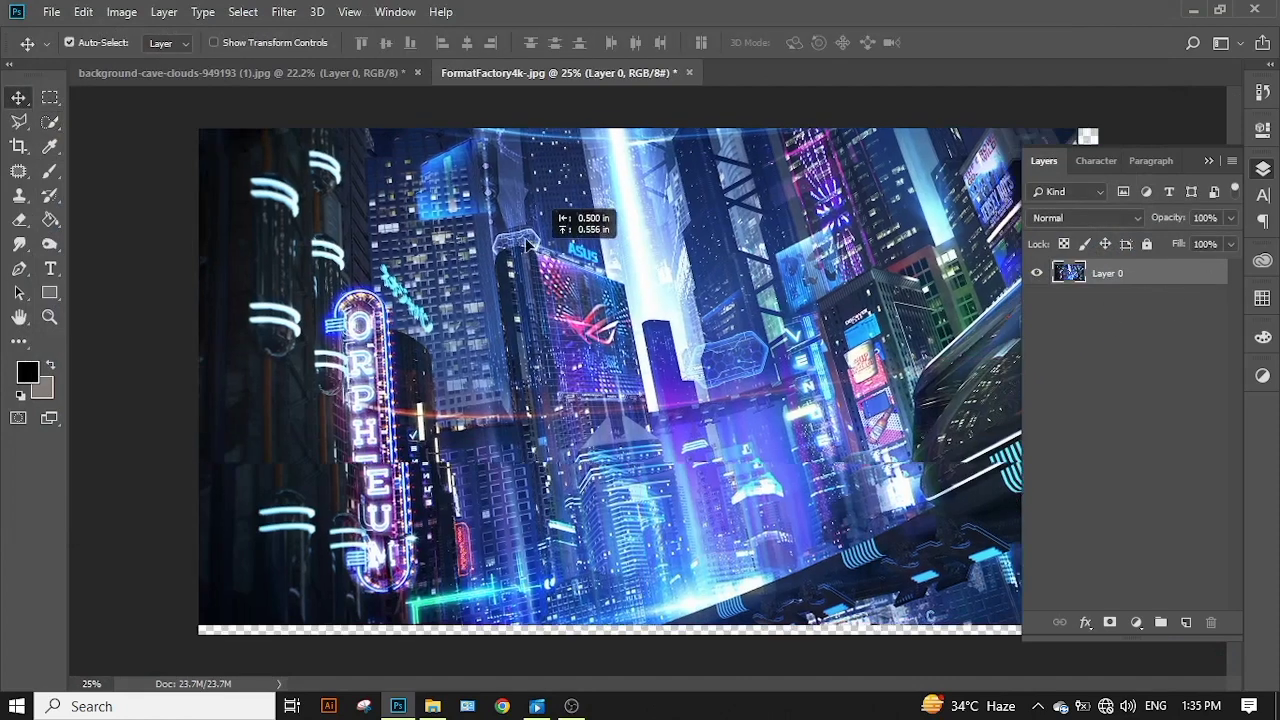
{"action": "mouse_move", "coordinate": [556, 290]}
{"action": "left_mouse_down"}
{"action": "mouse_move", "coordinate": [333, 80]}
{"action": "mouse_move", "coordinate": [678, 403]}
{"action": "mouse_move", "coordinate": [664, 402]}
{"action": "left_mouse_up"}
{"action": "left_click_drag", "start_coordinate": [1140, 276], "coordinate": [1148, 335]}
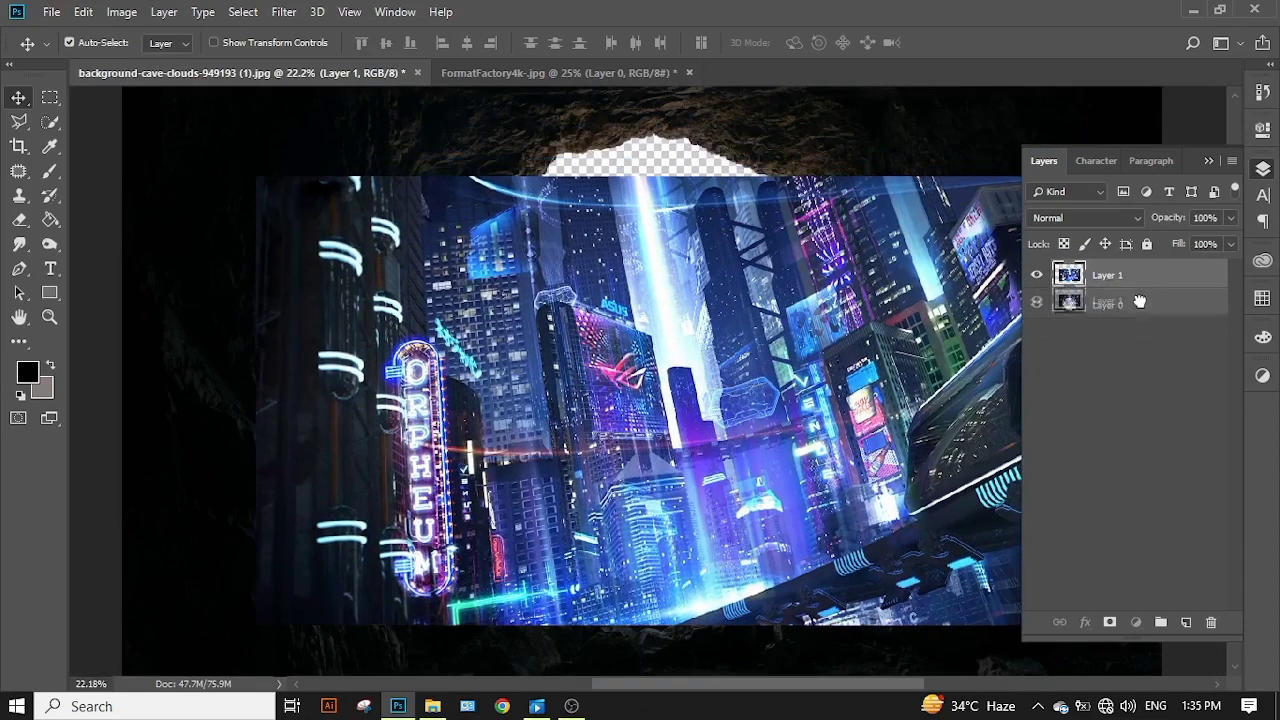
{"action": "left_click_drag", "start_coordinate": [723, 347], "coordinate": [698, 292]}
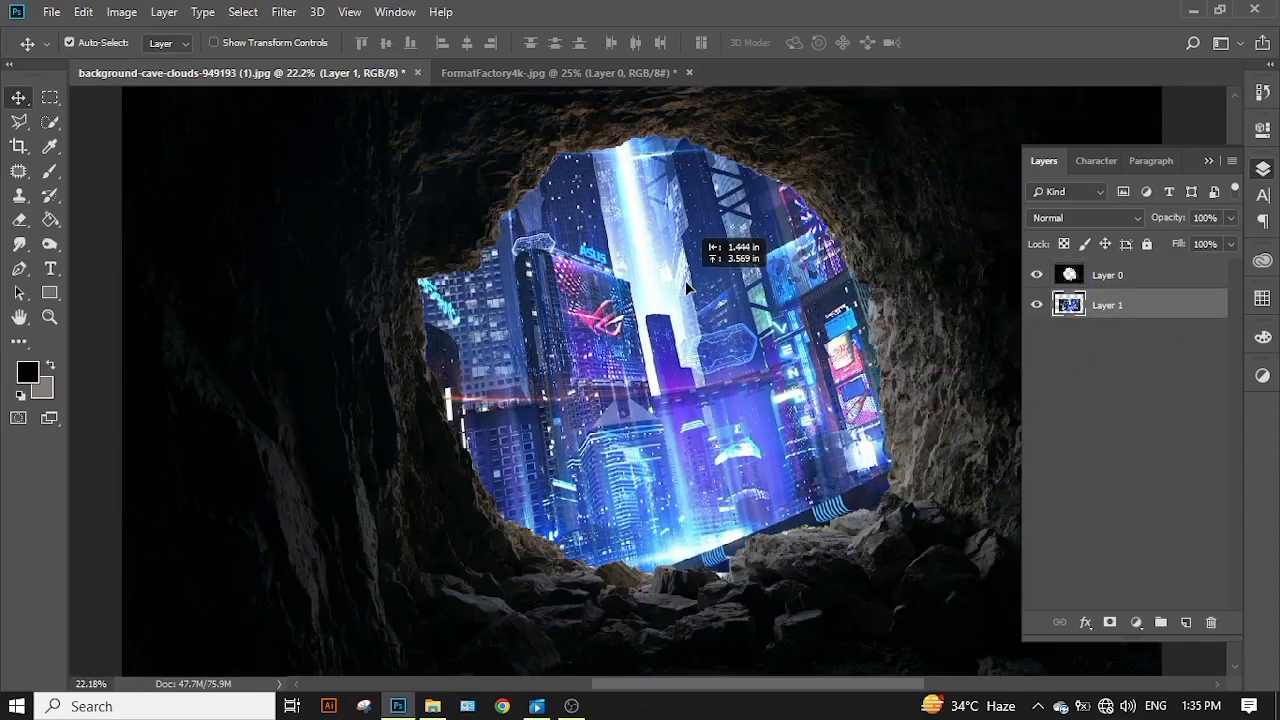
Step: Rotate the city layer about 9.1°, scale it to 103.77%, and fit it behind the opening
{"action": "left_click", "coordinate": [213, 43]}
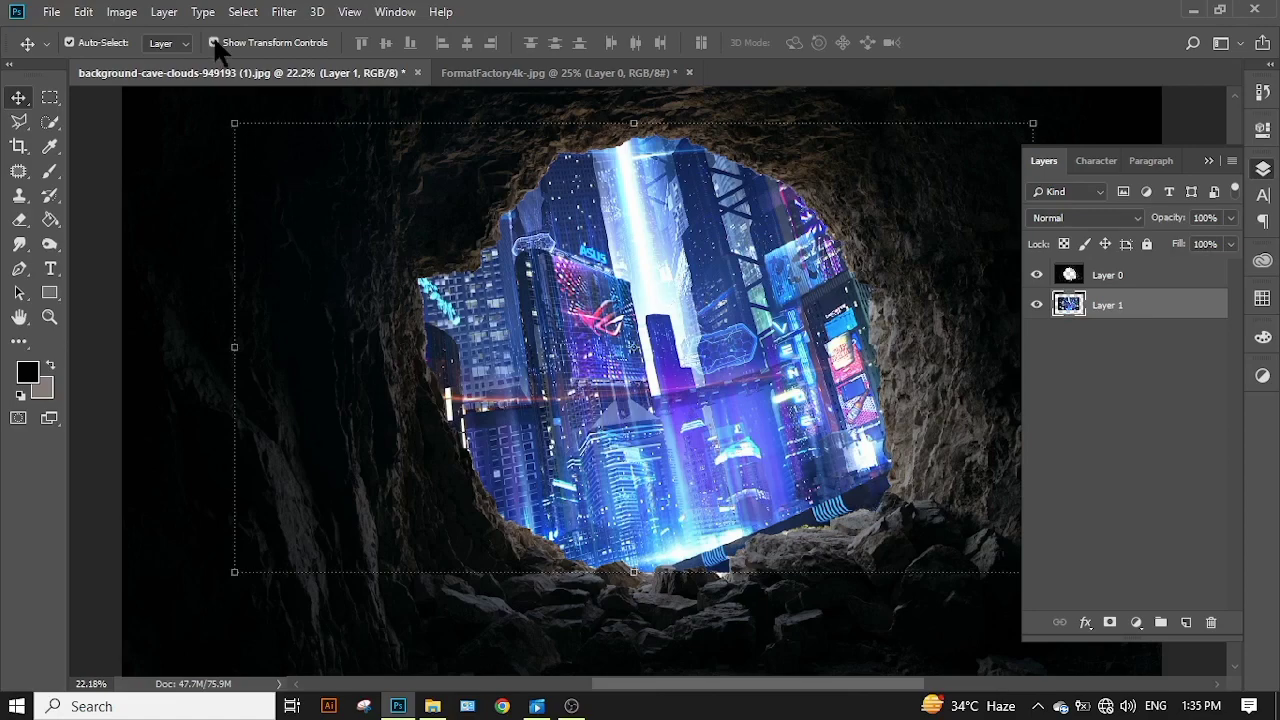
{"action": "left_click_drag", "start_coordinate": [248, 578], "coordinate": [203, 528]}
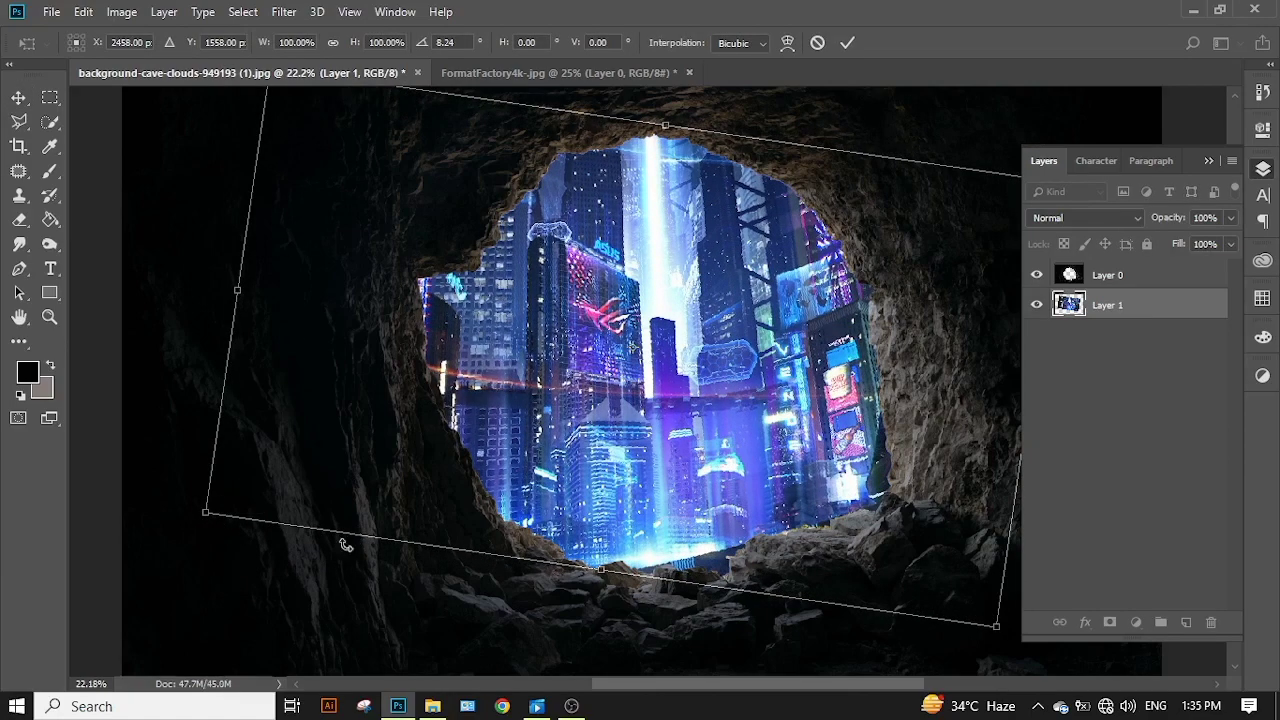
{"action": "left_click_drag", "start_coordinate": [197, 530], "coordinate": [171, 518]}
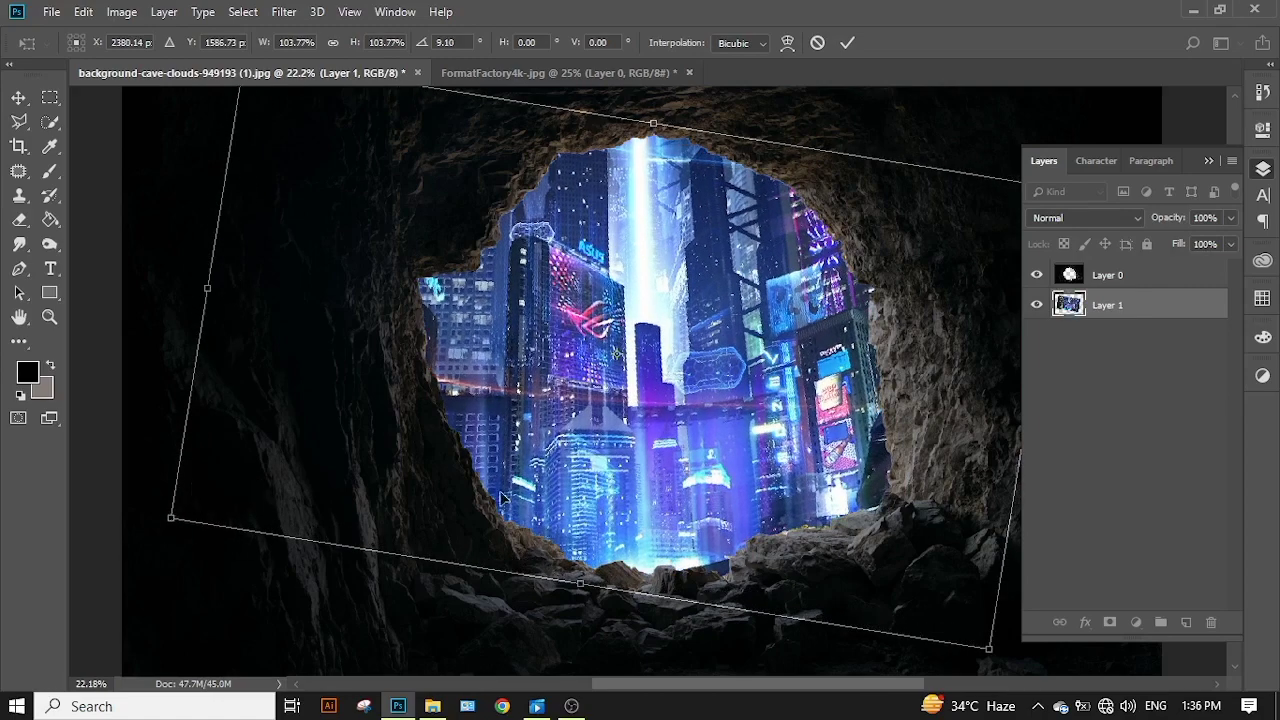
{"action": "left_click_drag", "start_coordinate": [720, 383], "coordinate": [722, 376]}
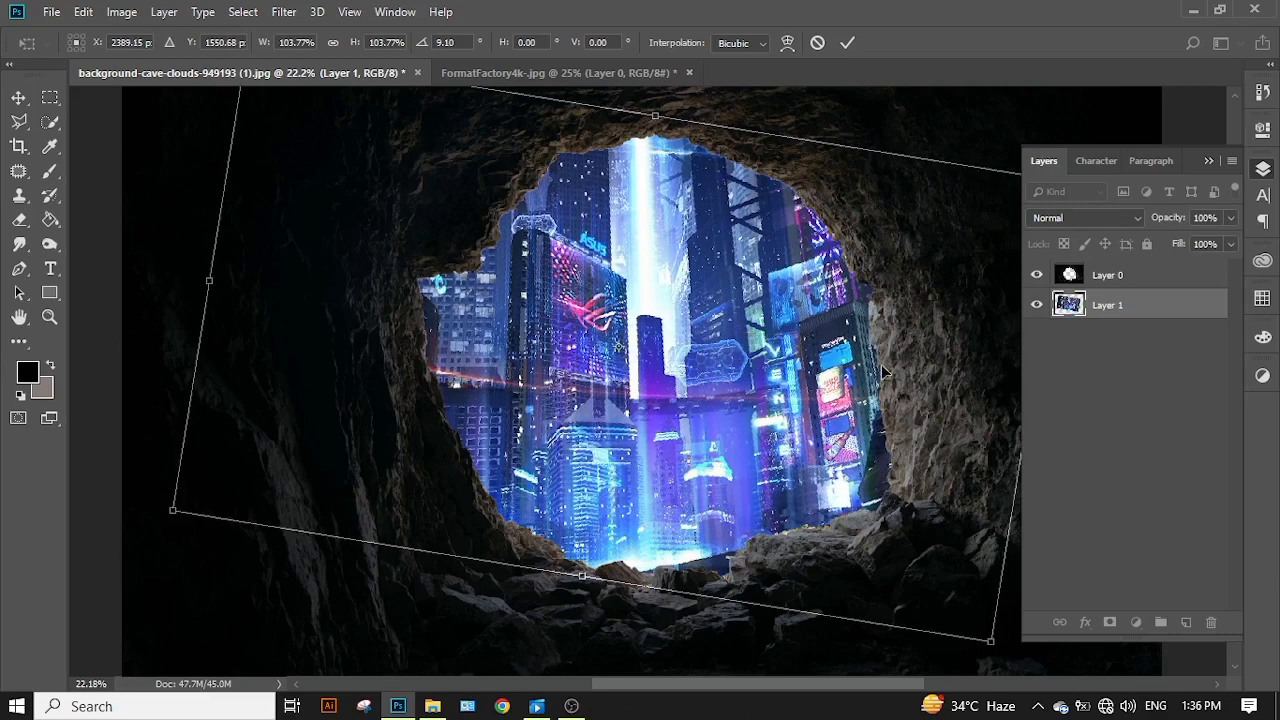
{"action": "left_click", "coordinate": [847, 42]}
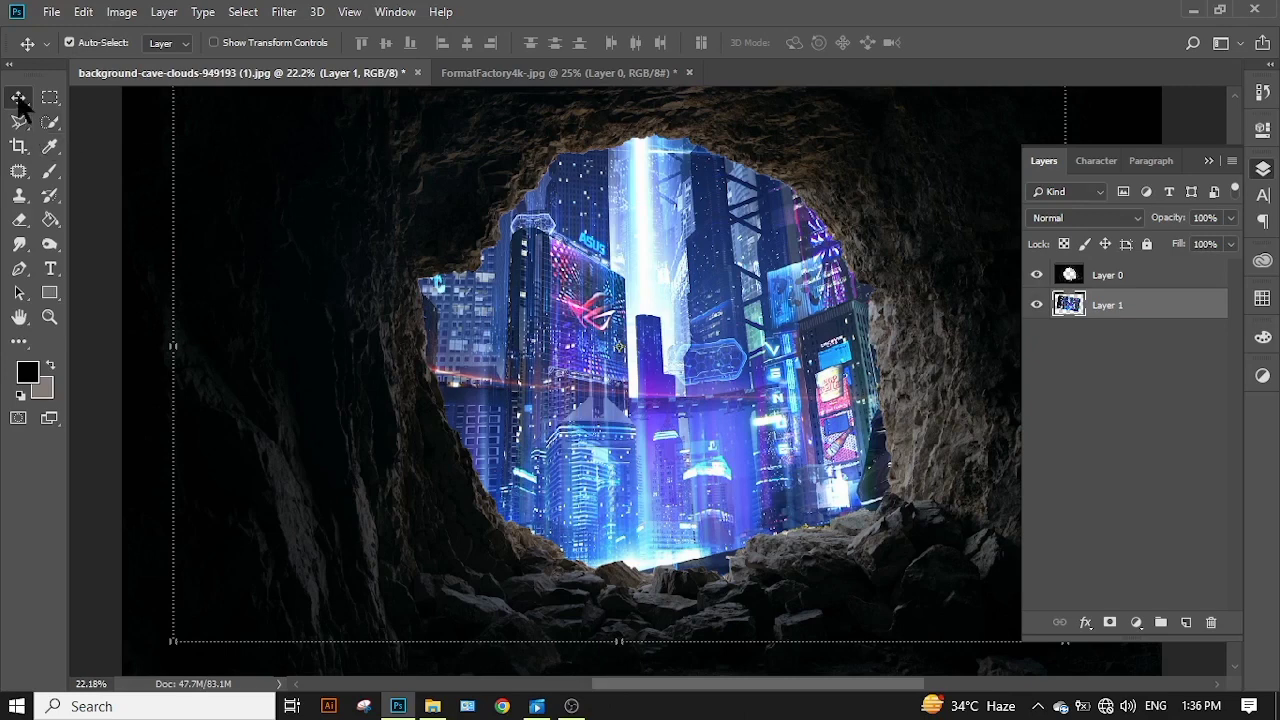
{"action": "left_click_drag", "start_coordinate": [417, 214], "coordinate": [400, 221]}
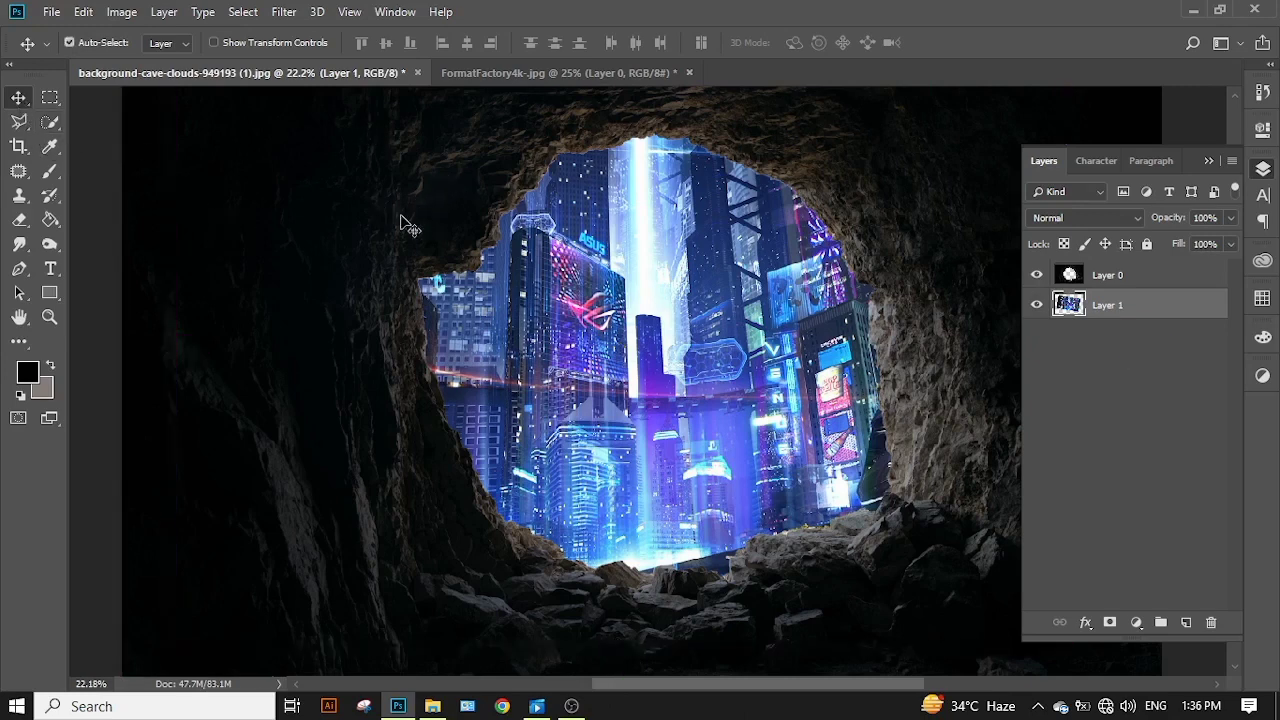
Step: Give the rock layer, Layer 0, a midtone Color Balance of -49, 0, +55
{"action": "left_click", "coordinate": [1113, 281]}
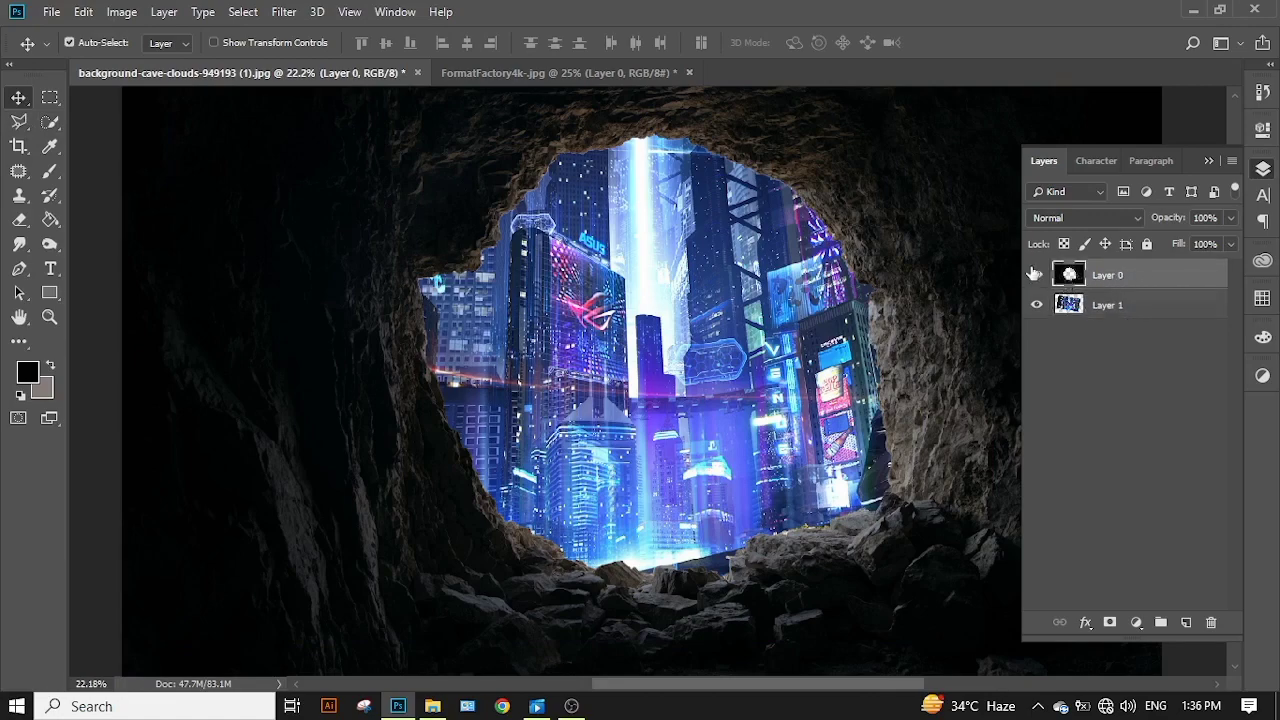
{"action": "left_click", "coordinate": [120, 13]}
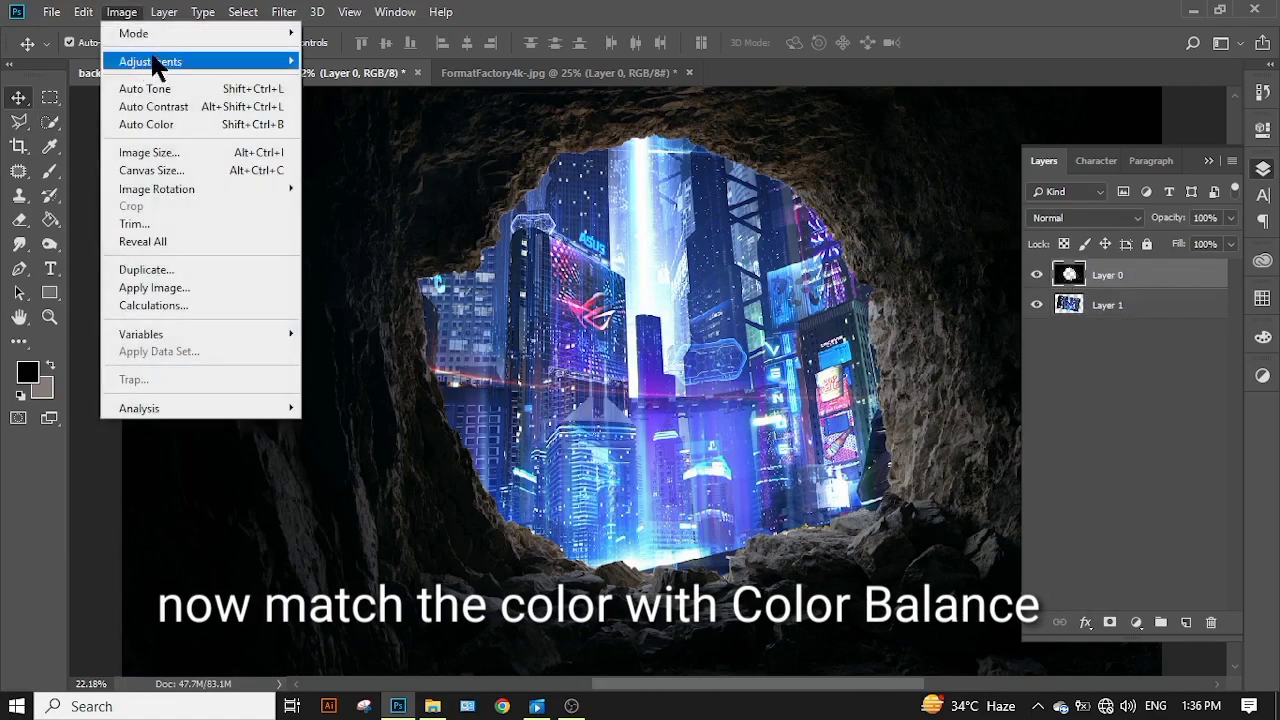
{"action": "mouse_move", "coordinate": [150, 61]}
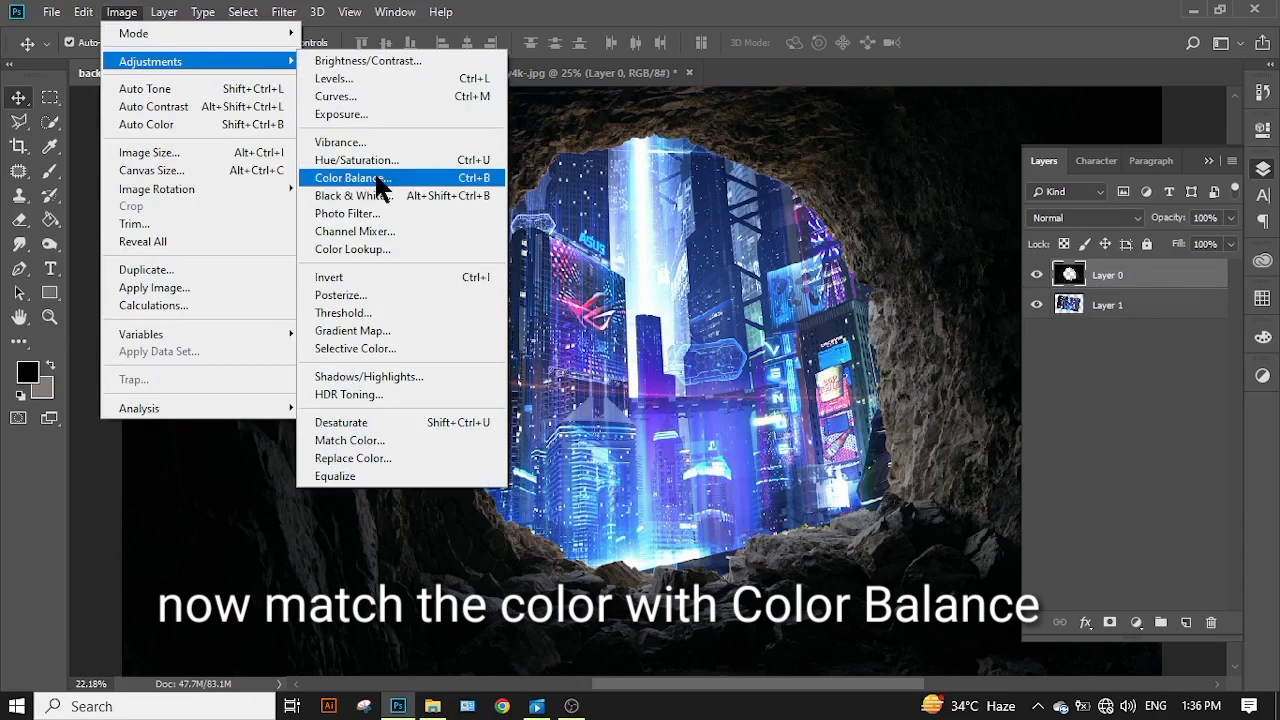
{"action": "left_click", "coordinate": [380, 184]}
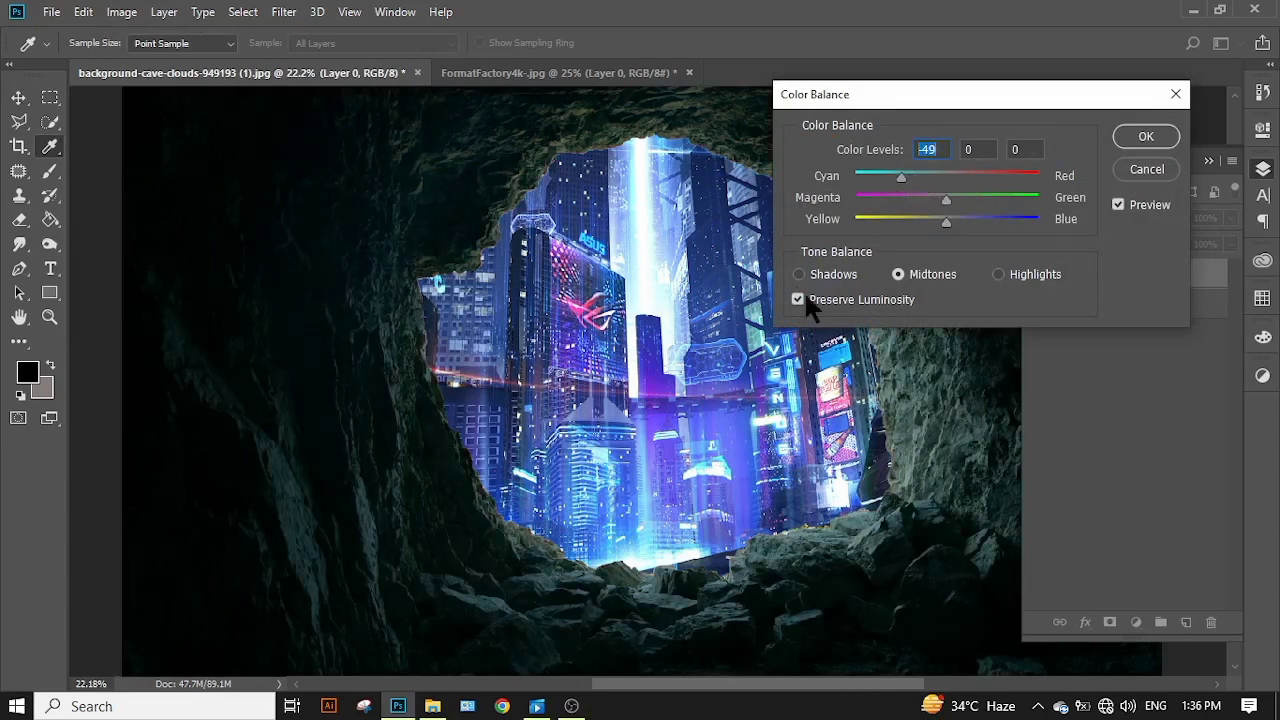
{"action": "left_click_drag", "start_coordinate": [947, 217], "coordinate": [995, 213]}
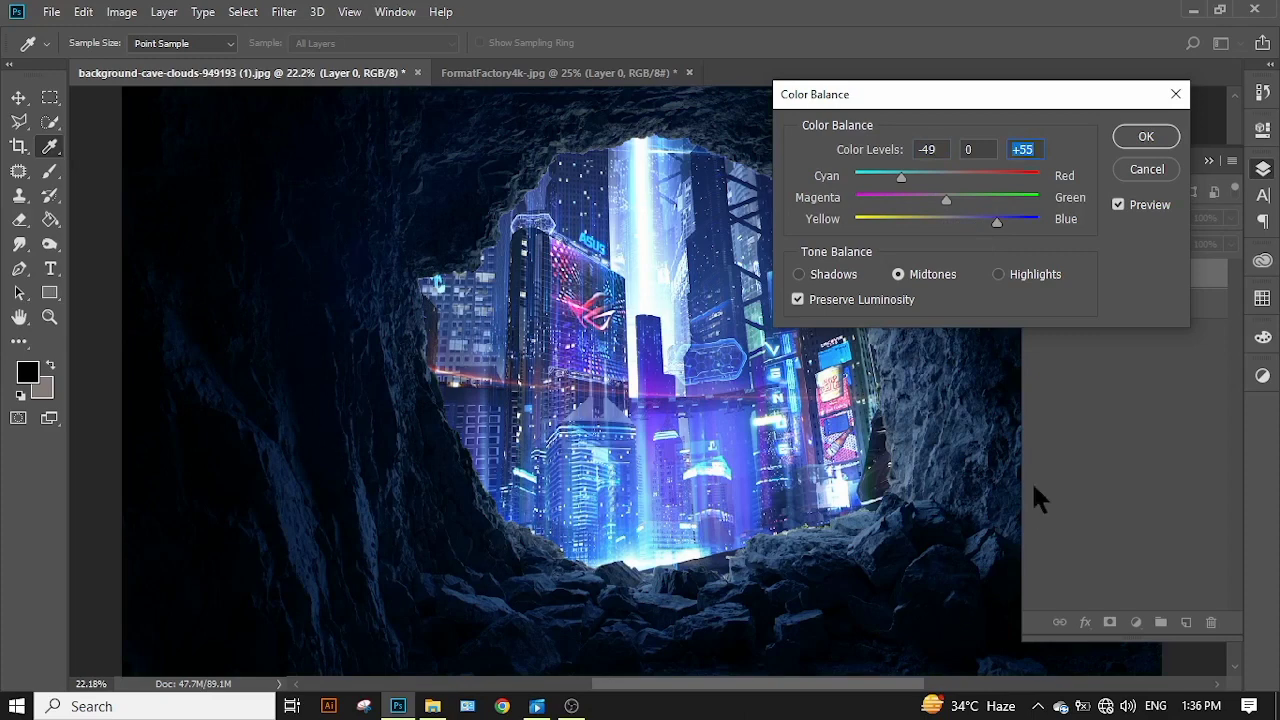
{"action": "left_click", "coordinate": [1143, 141]}
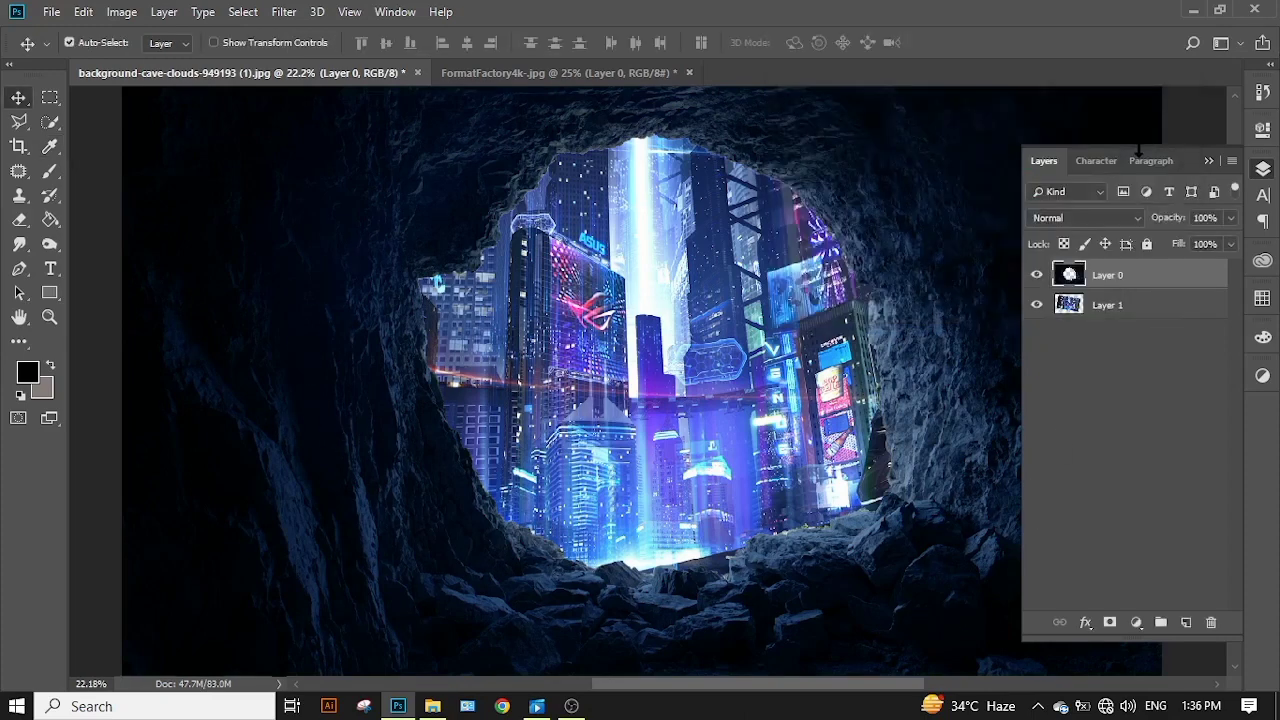
Step: Apply a 13.9-pixel Gaussian Blur to the city image on Layer 1
{"action": "left_click", "coordinate": [1087, 308]}
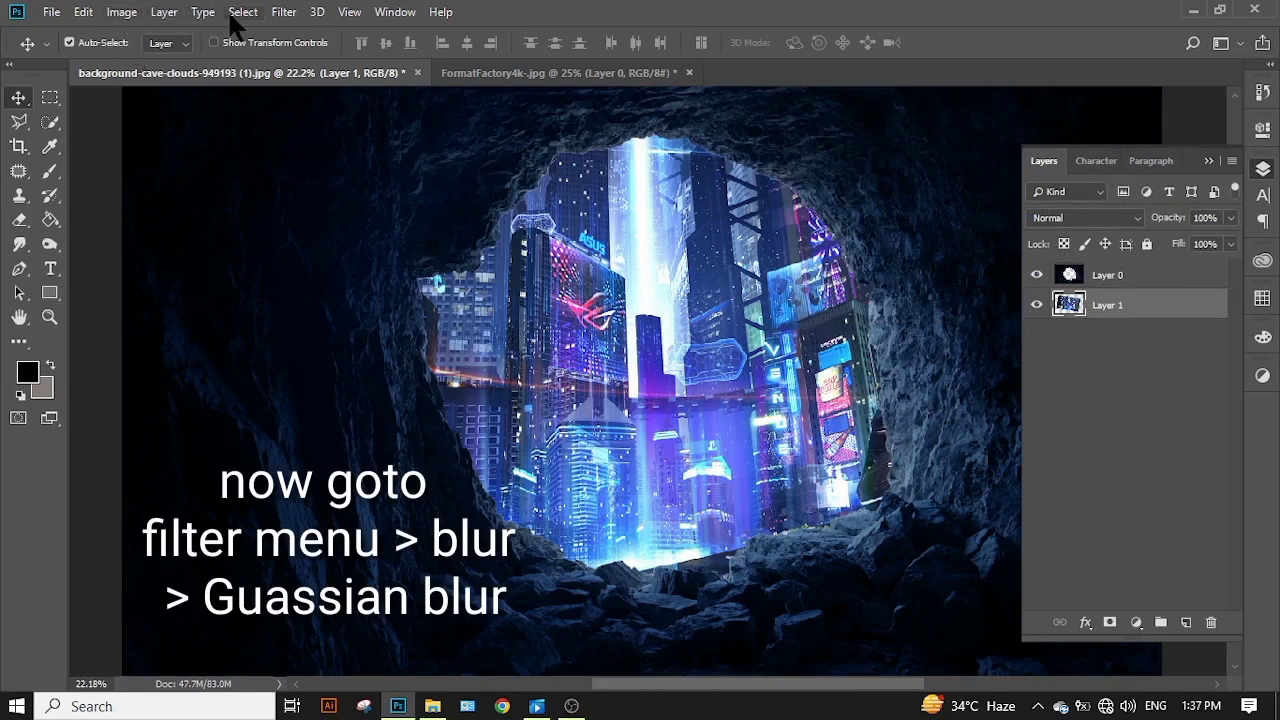
{"action": "left_click", "coordinate": [284, 14]}
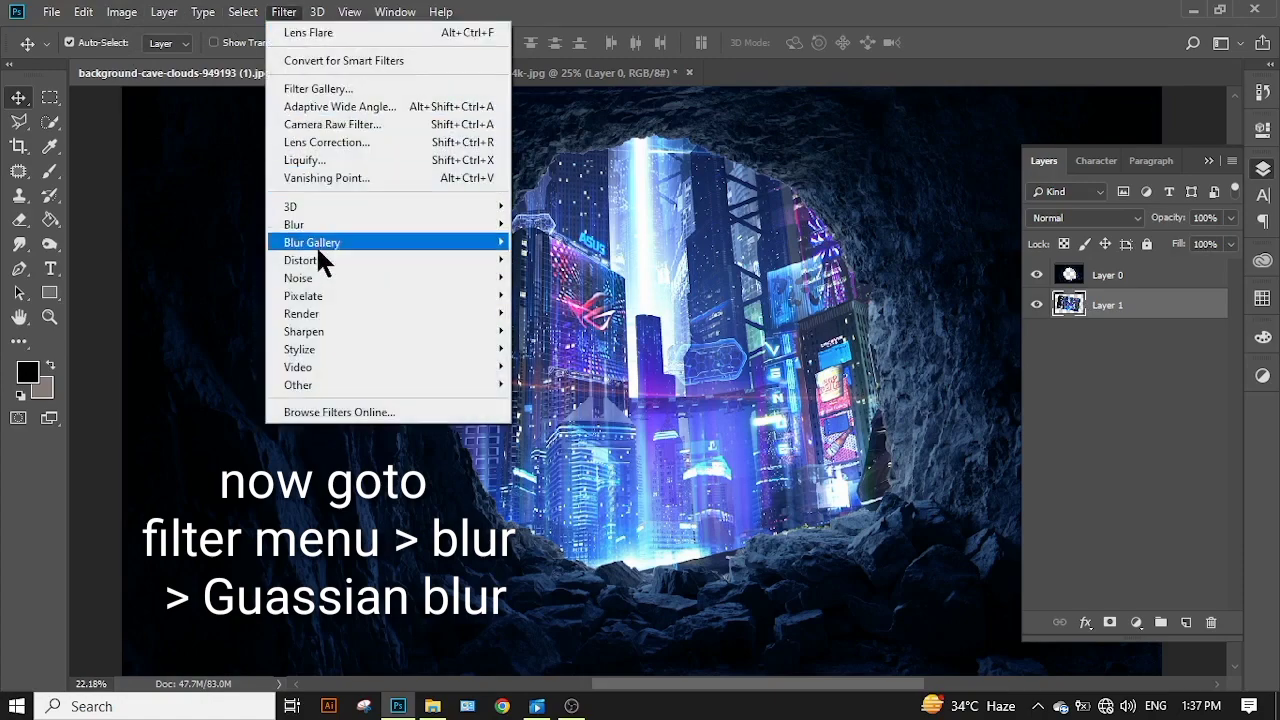
{"action": "mouse_move", "coordinate": [294, 224]}
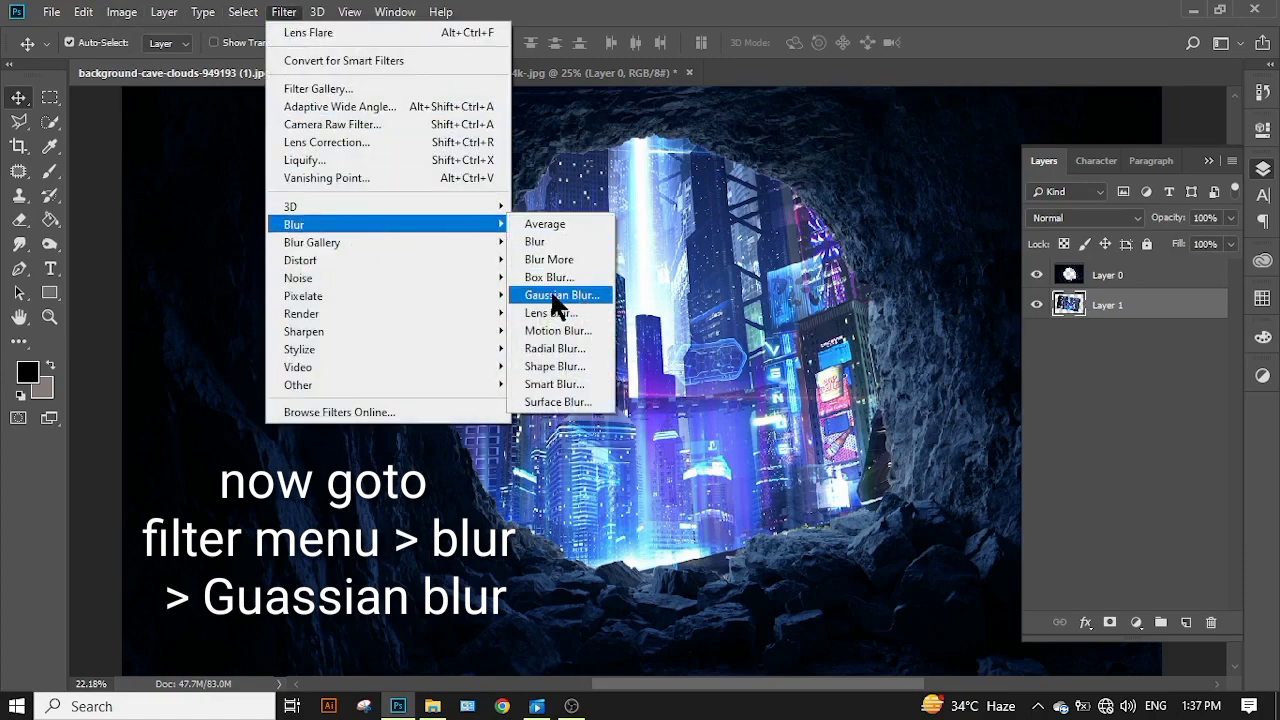
{"action": "left_click", "coordinate": [552, 297]}
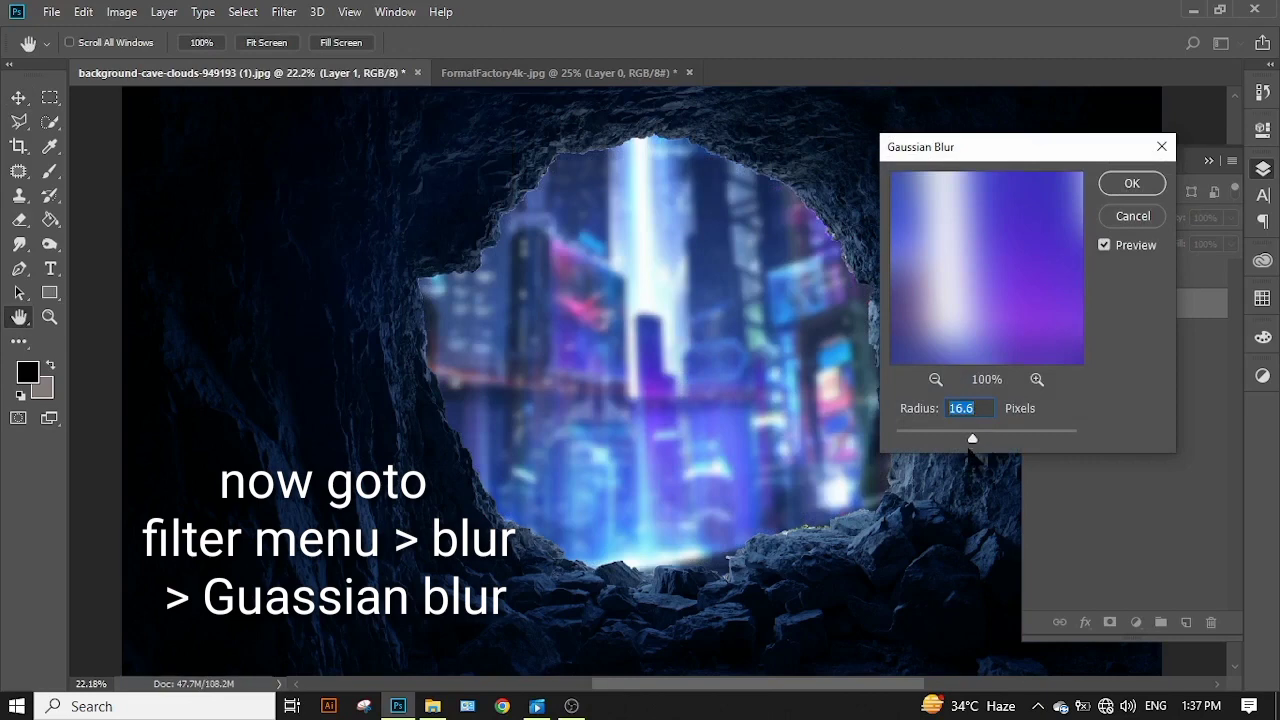
{"action": "mouse_move", "coordinate": [974, 446]}
{"action": "left_mouse_down"}
{"action": "mouse_move", "coordinate": [936, 447]}
{"action": "mouse_move", "coordinate": [972, 452]}
{"action": "left_mouse_up"}
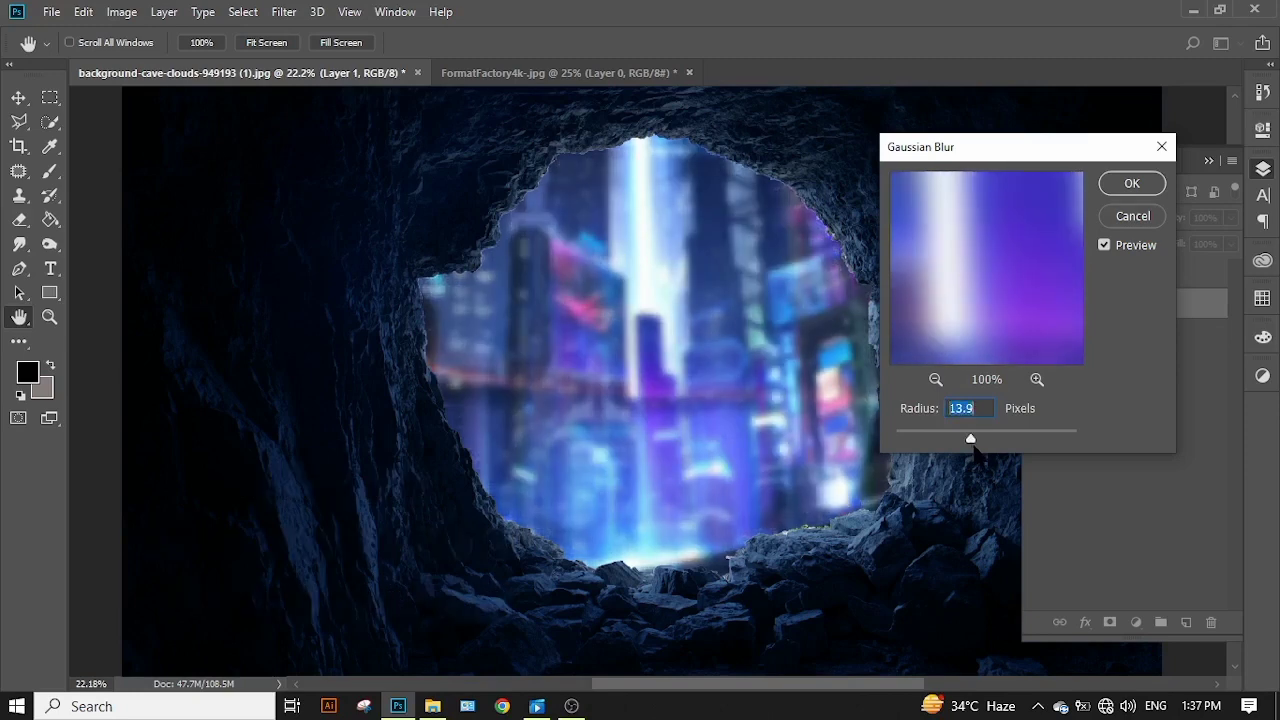
{"action": "left_click", "coordinate": [1125, 182]}
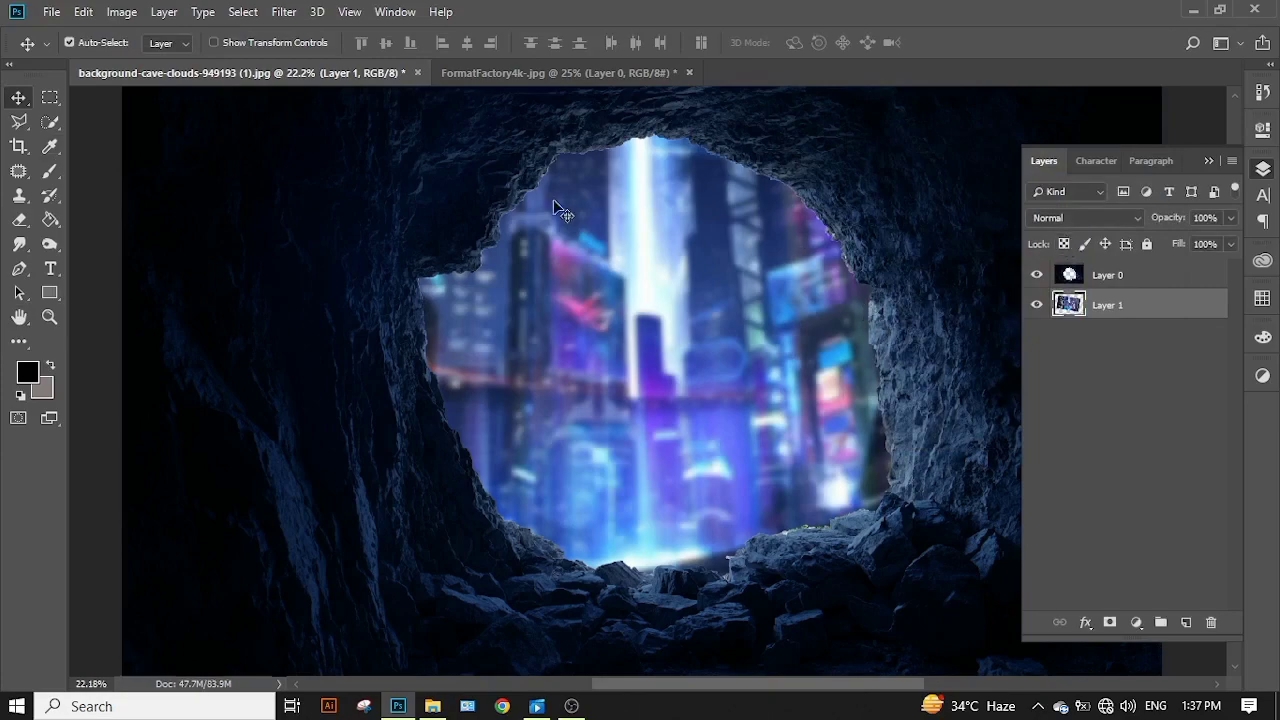
Step: Open flying-man.png in its own tab
{"action": "left_click", "coordinate": [115, 13]}
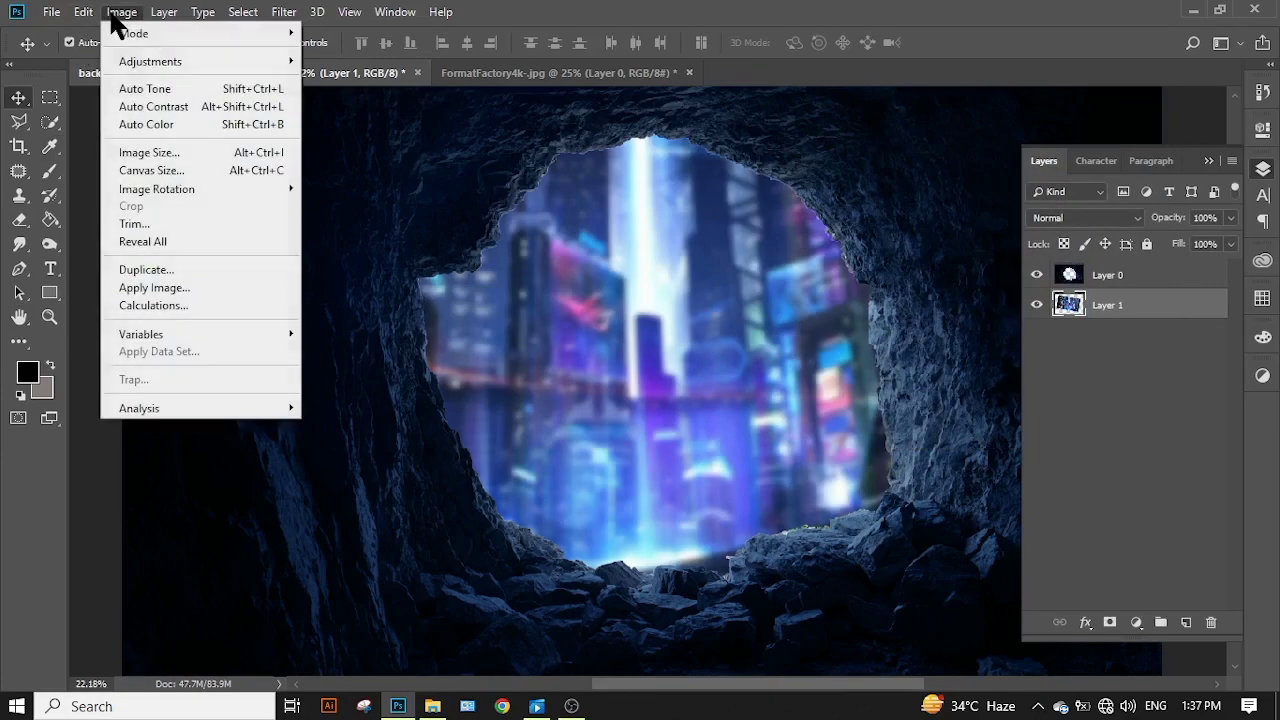
{"action": "left_click", "coordinate": [70, 50]}
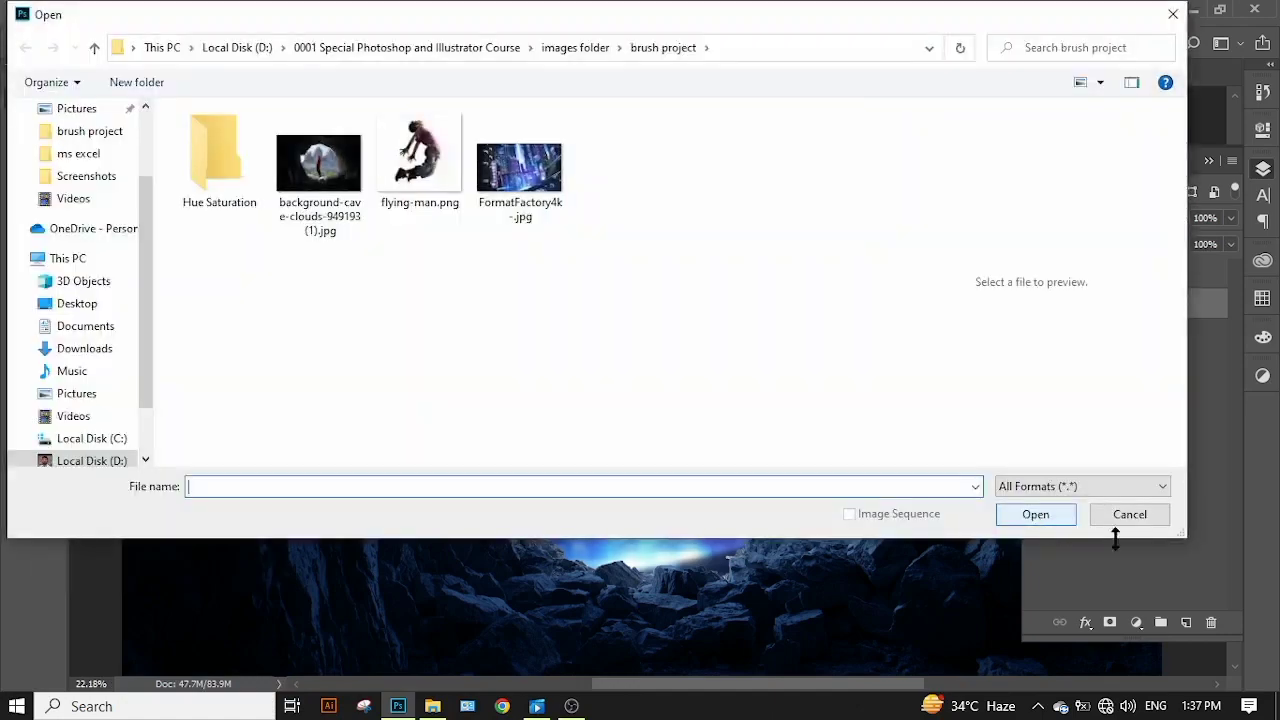
{"action": "left_click", "coordinate": [420, 180]}
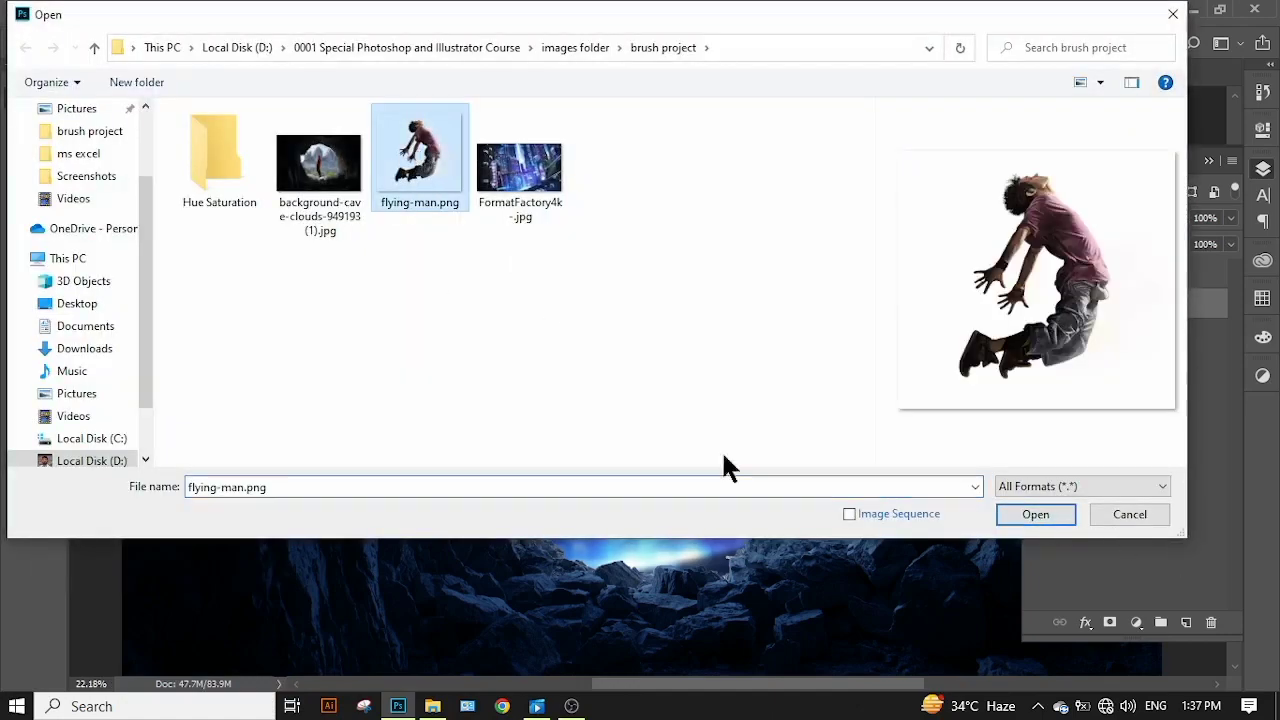
{"action": "left_click", "coordinate": [1045, 516]}
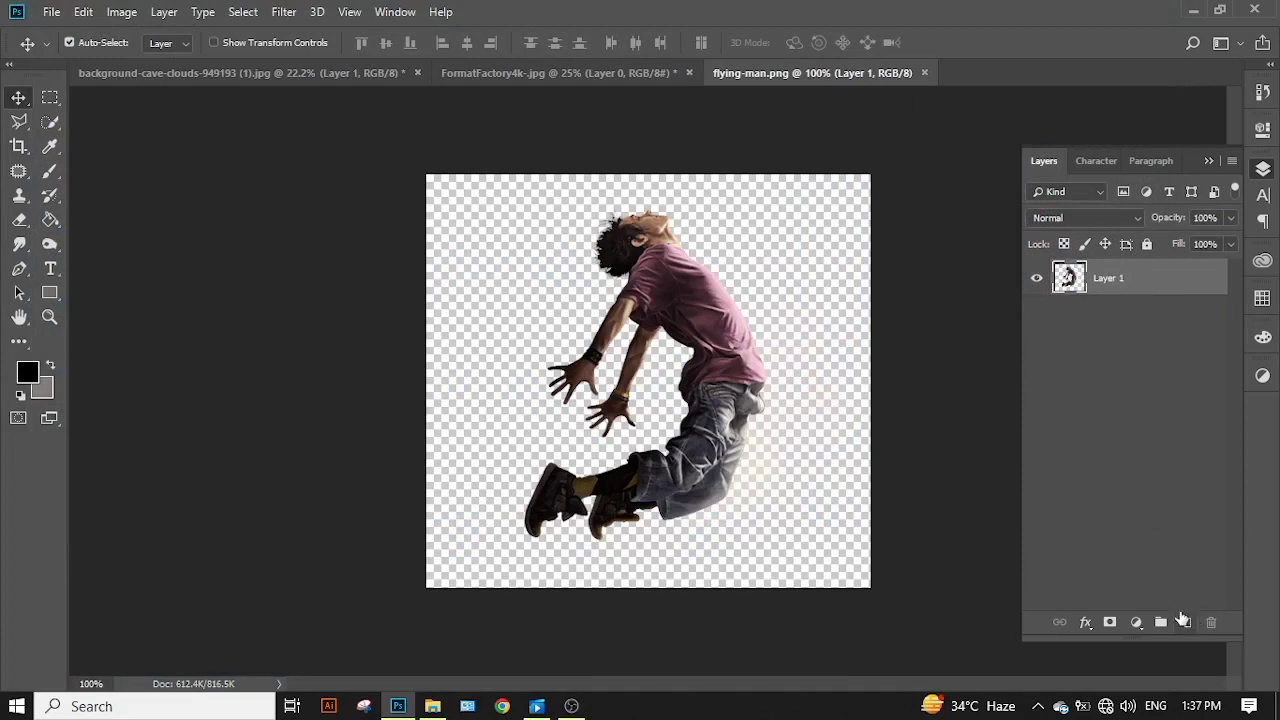
Step: Convert the man's layer to a smart object and drop it into the cave document
{"action": "right_click", "coordinate": [1128, 285]}
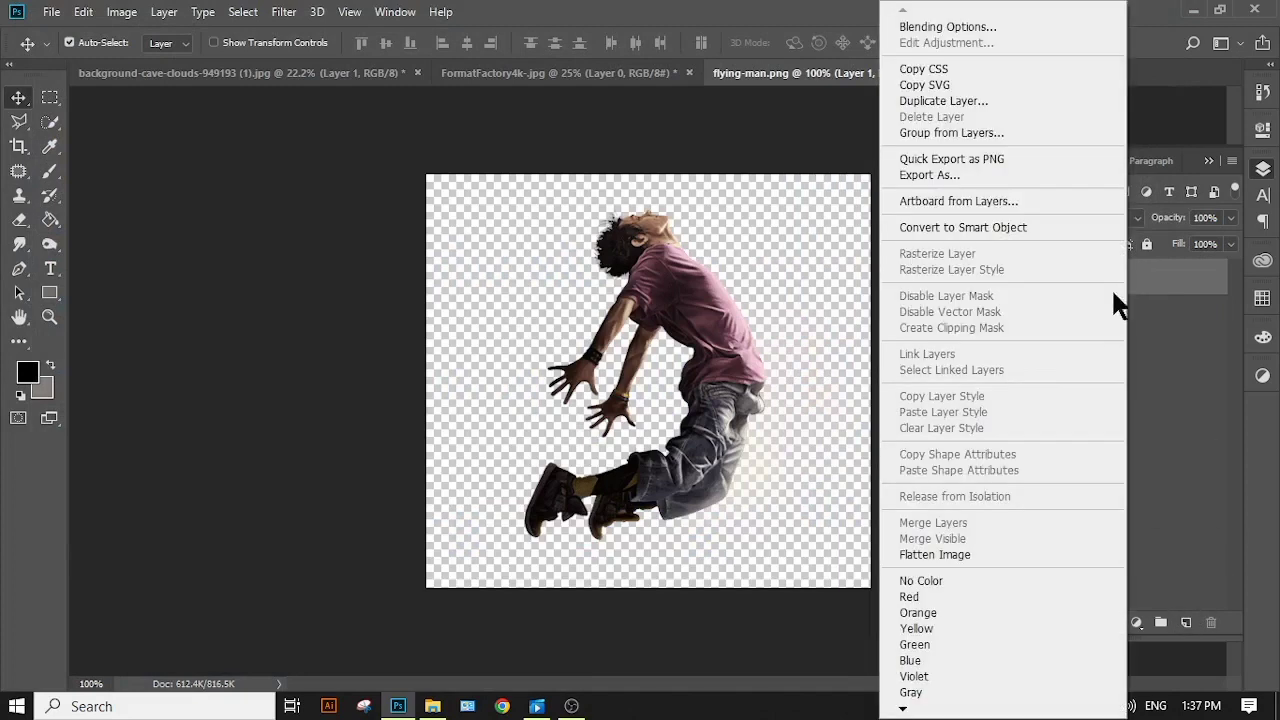
{"action": "left_click", "coordinate": [940, 228]}
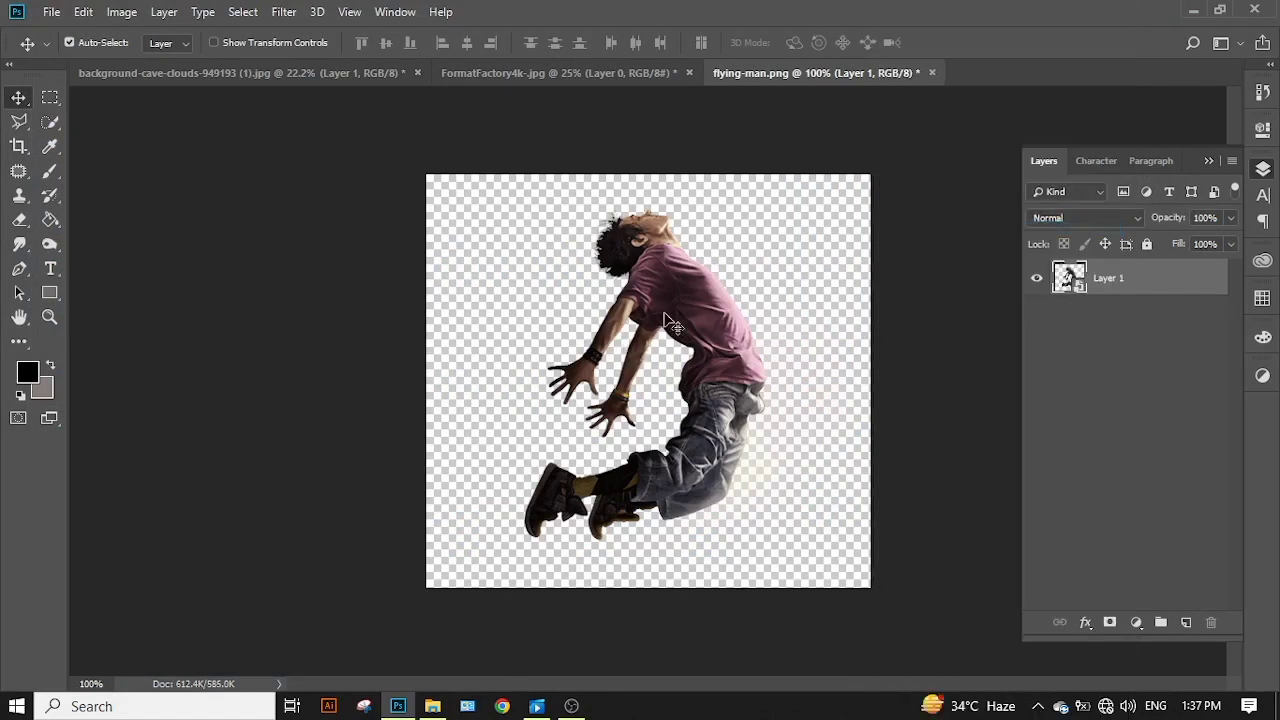
{"action": "left_click_drag", "start_coordinate": [672, 306], "coordinate": [375, 128]}
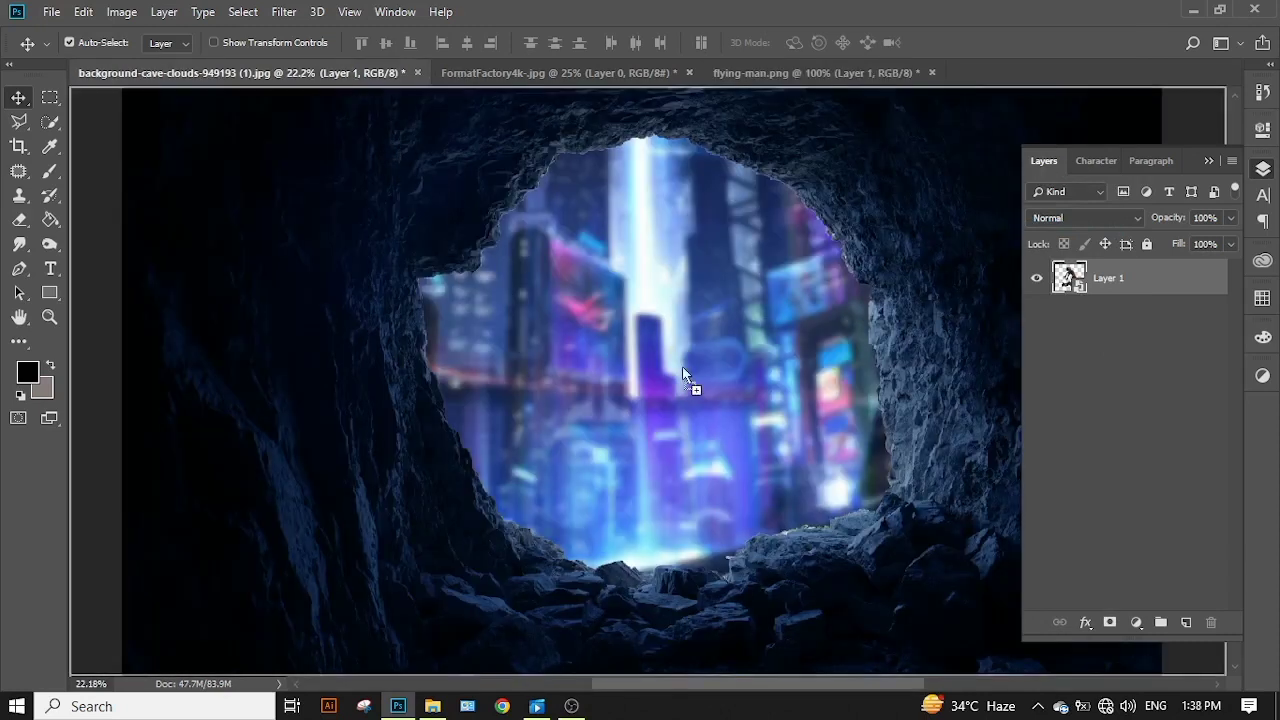
{"action": "left_click_drag", "start_coordinate": [684, 374], "coordinate": [689, 376]}
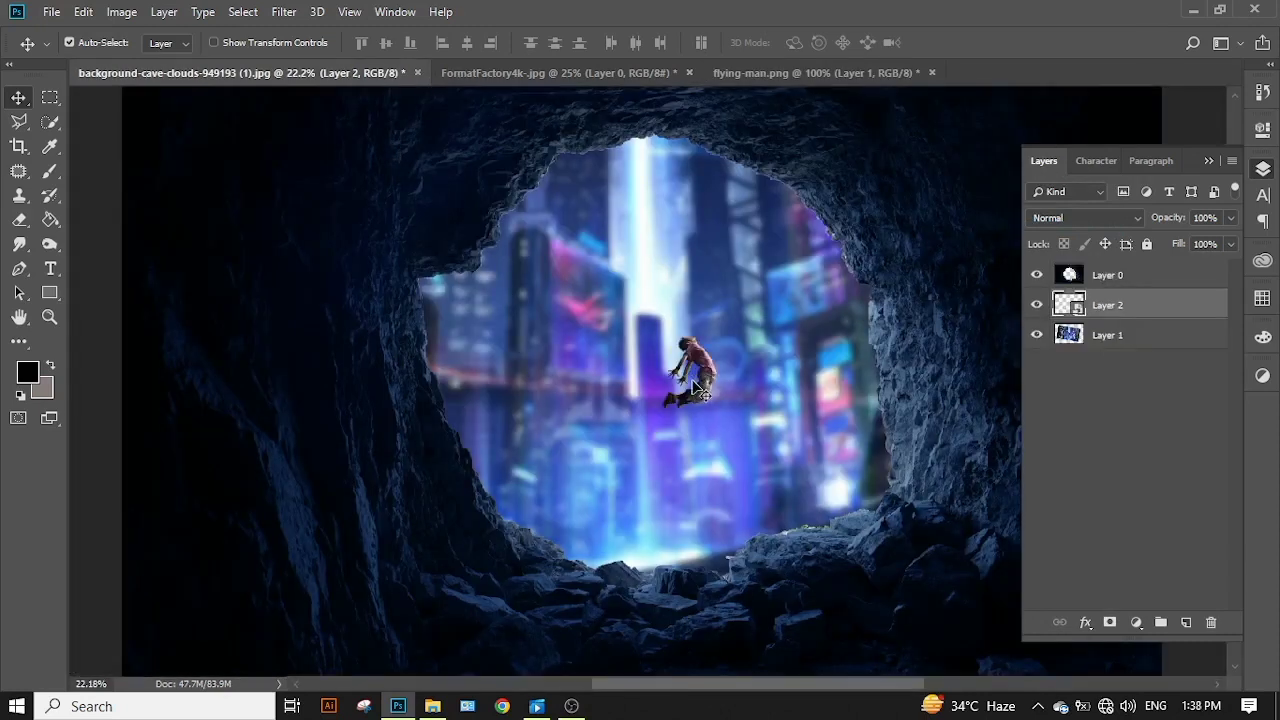
Step: Scale the leaping man to about 355% and centre him in the cave opening
{"action": "left_click", "coordinate": [213, 43]}
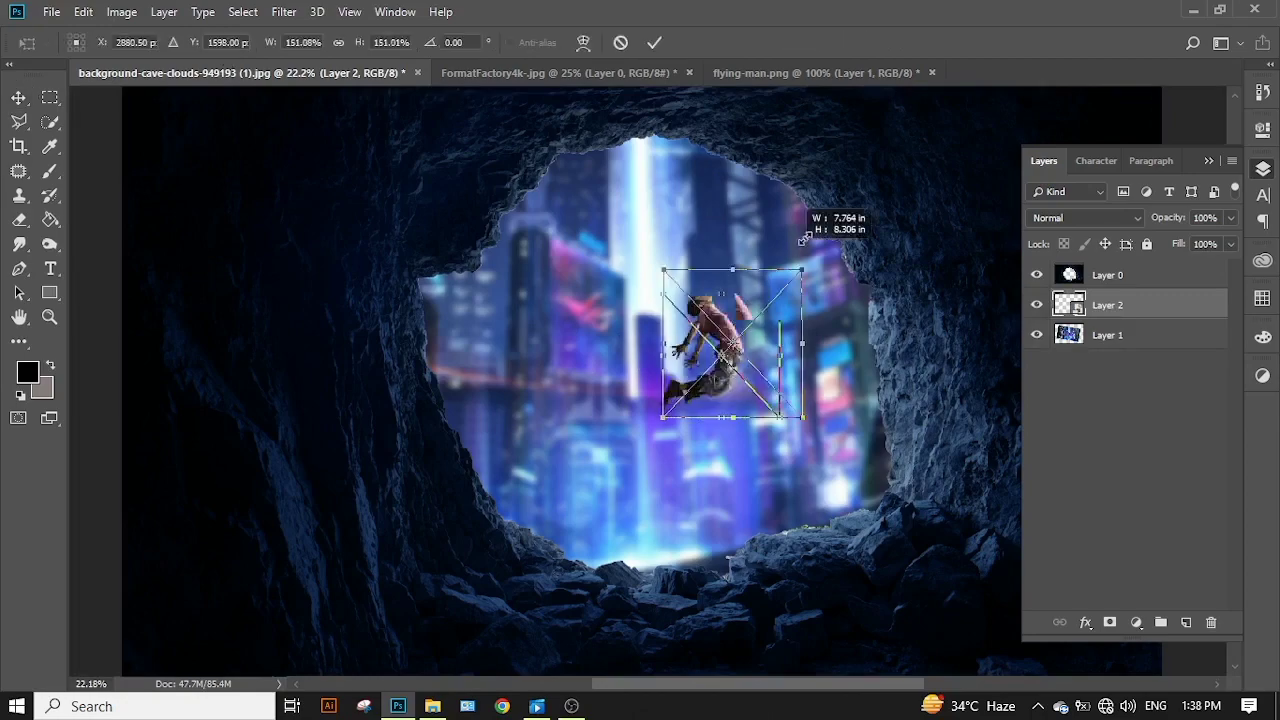
{"action": "left_click_drag", "start_coordinate": [744, 331], "coordinate": [897, 160]}
{"action": "mouse_move", "coordinate": [792, 252]}
{"action": "left_mouse_down"}
{"action": "mouse_move", "coordinate": [665, 325]}
{"action": "mouse_move", "coordinate": [674, 332]}
{"action": "mouse_move", "coordinate": [830, 203]}
{"action": "left_mouse_up"}
{"action": "left_click_drag", "start_coordinate": [703, 321], "coordinate": [697, 343]}
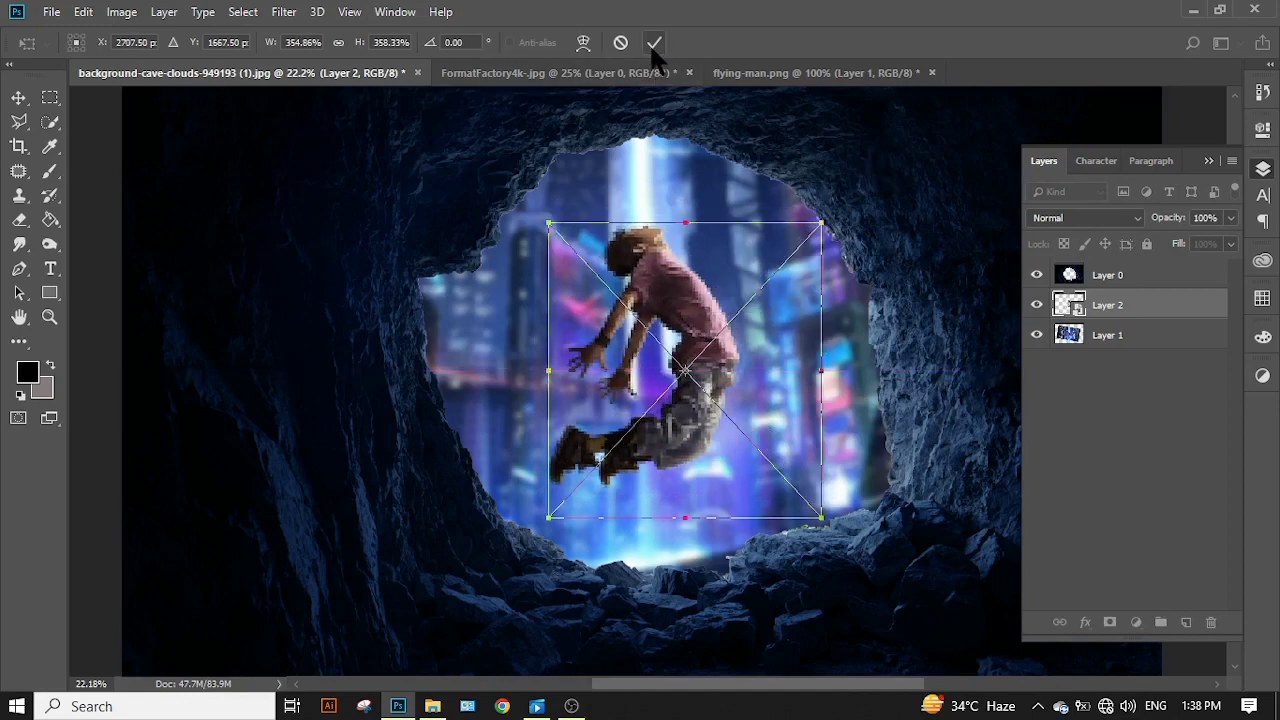
{"action": "left_click", "coordinate": [654, 43]}
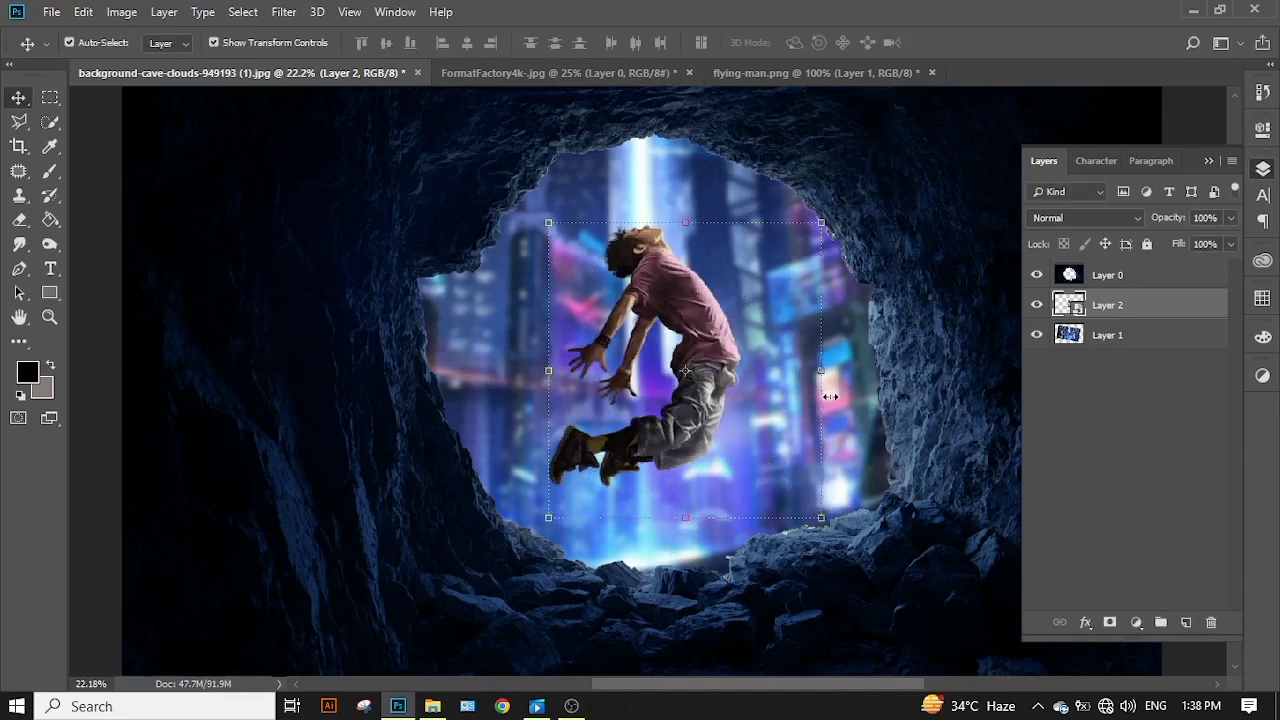
Step: Re-confirm the man's transform and fine-tune his position in the opening
{"action": "left_click", "coordinate": [213, 43]}
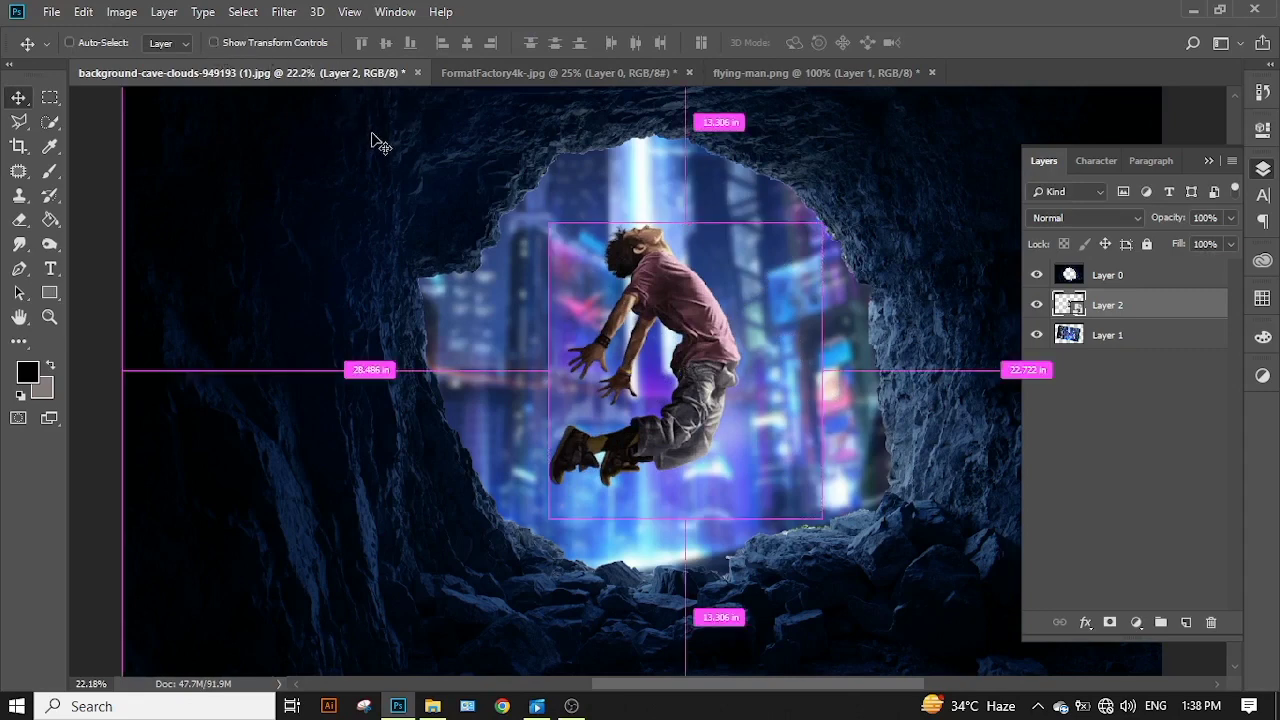
{"action": "key", "text": "ctrl+t"}
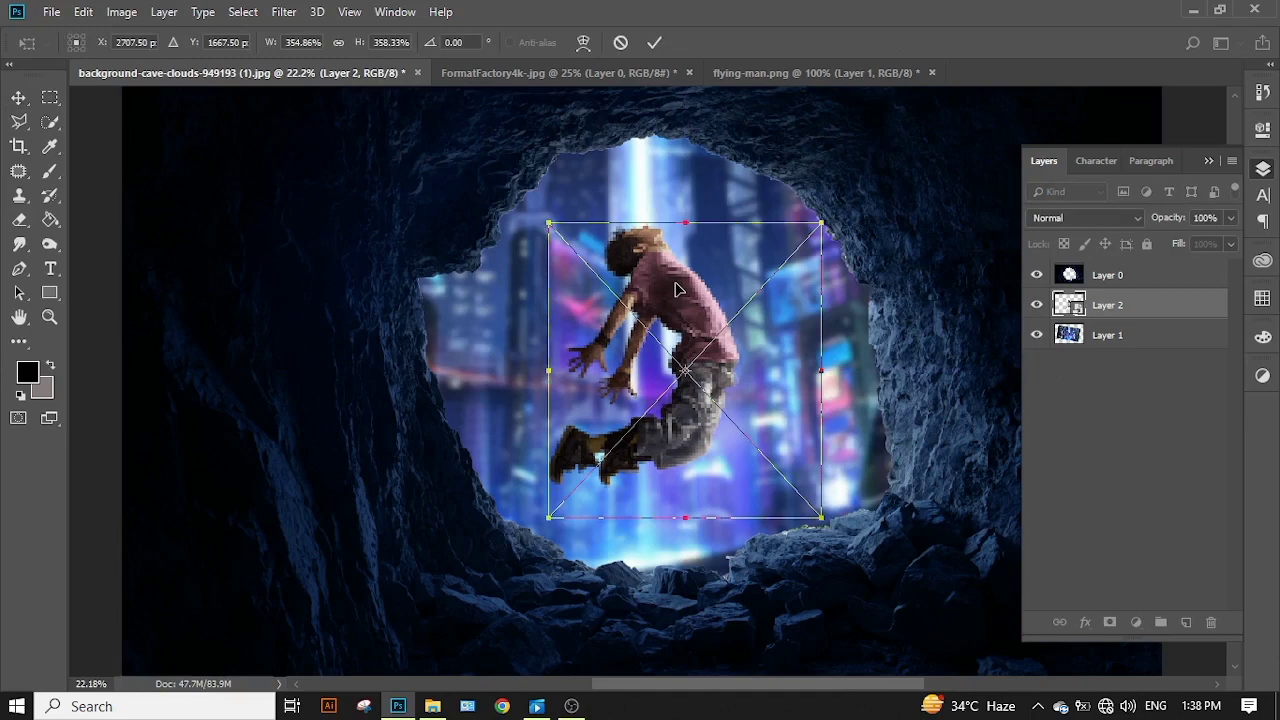
{"action": "left_click", "coordinate": [654, 42]}
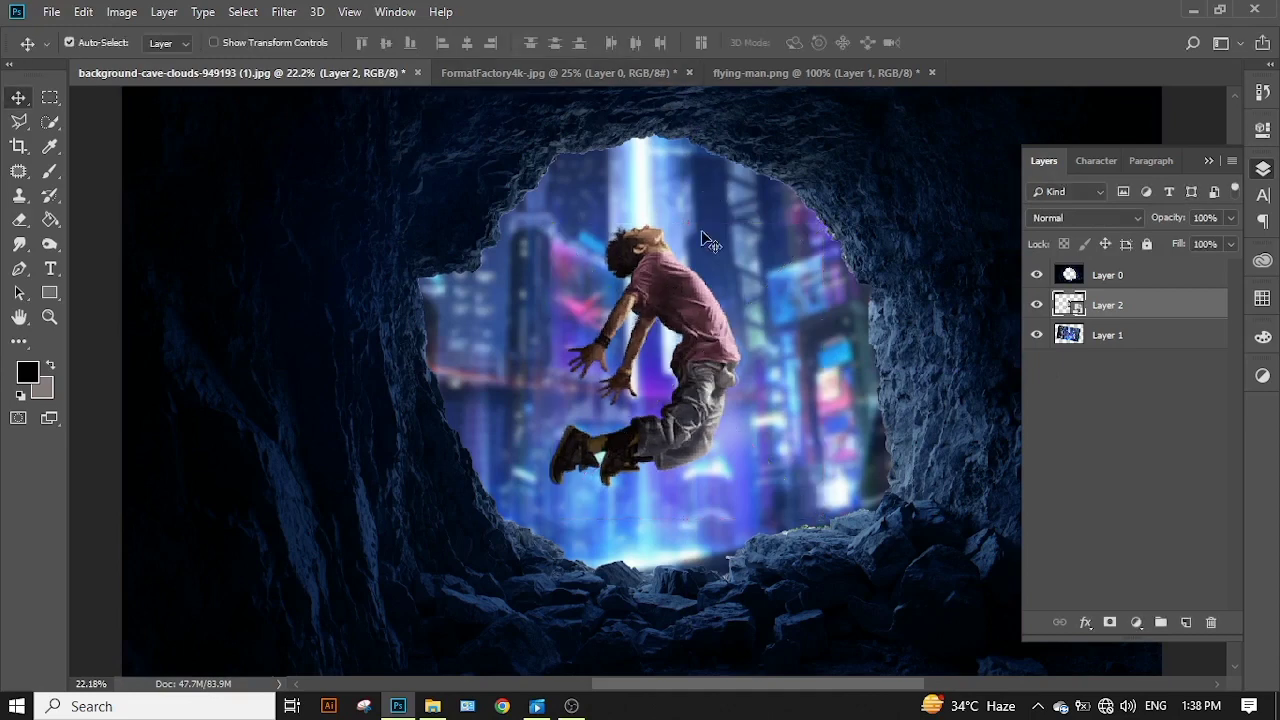
{"action": "left_click_drag", "start_coordinate": [690, 300], "coordinate": [692, 302]}
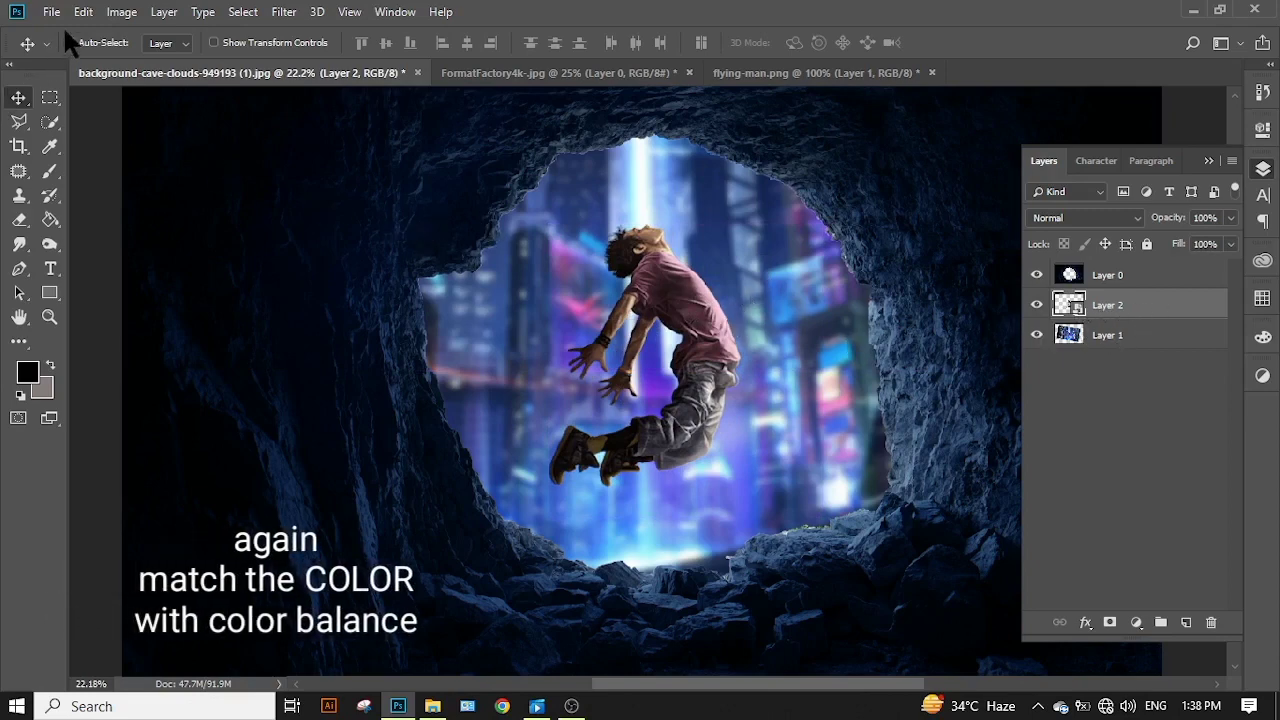
Step: Give the man's Layer 2 a midtone Color Balance of -26, 0, +37
{"action": "left_click", "coordinate": [121, 12]}
{"action": "mouse_move", "coordinate": [150, 61]}
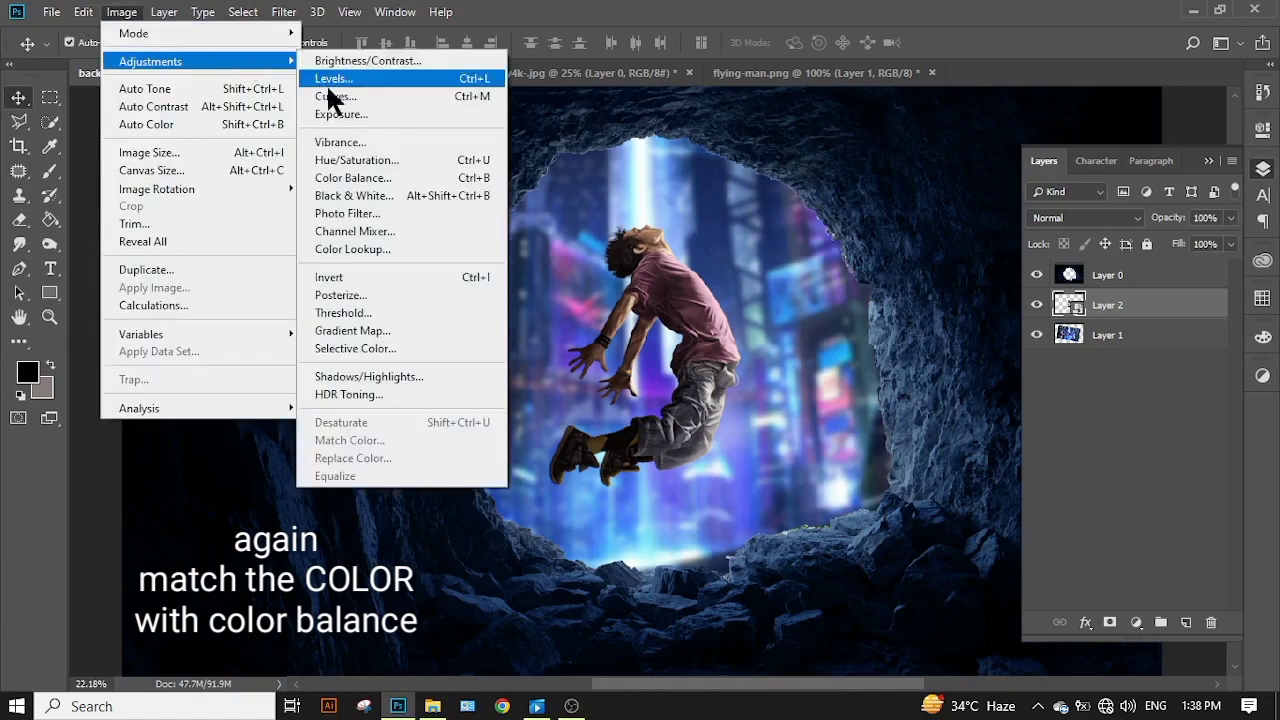
{"action": "left_click", "coordinate": [340, 177]}
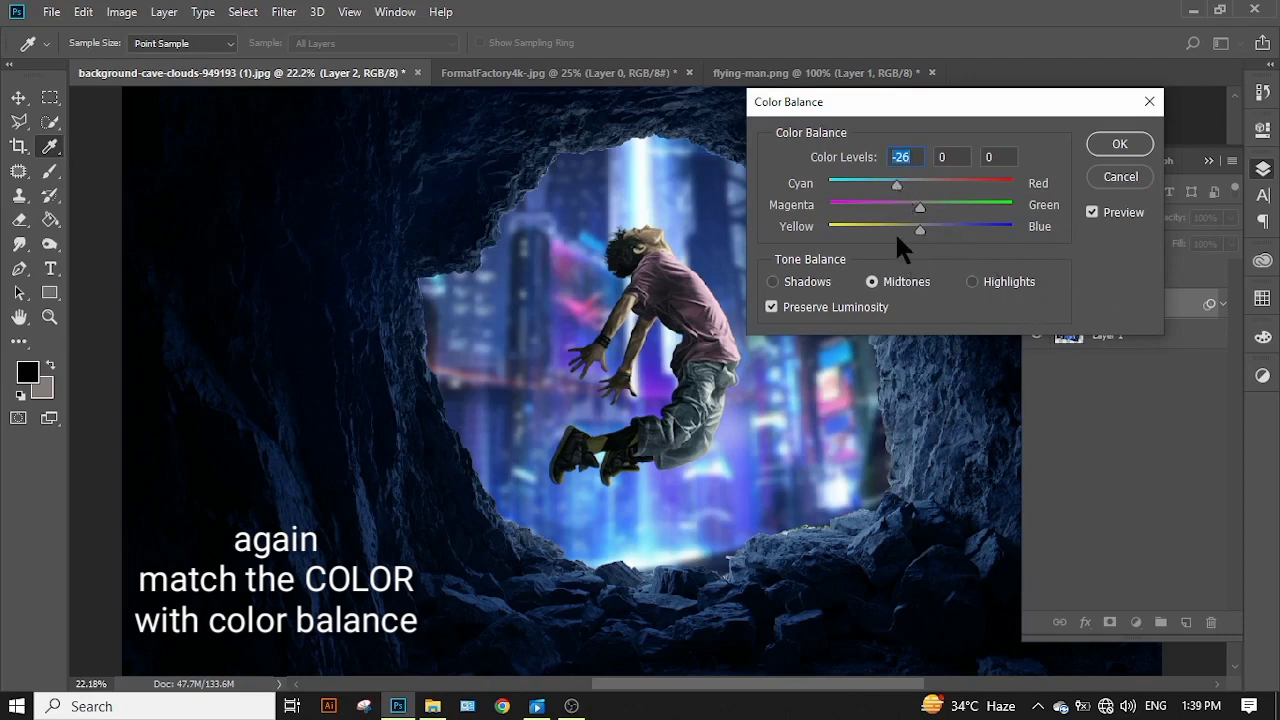
{"action": "left_click_drag", "start_coordinate": [920, 226], "coordinate": [953, 226]}
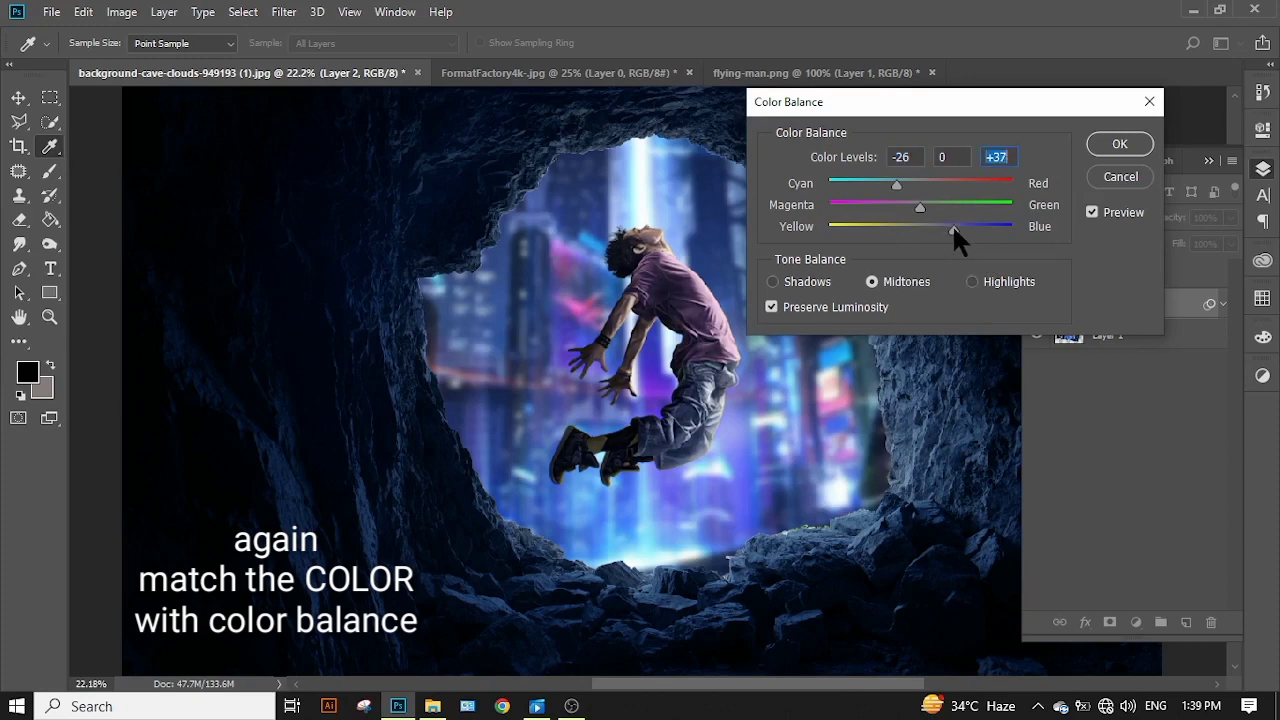
{"action": "left_click", "coordinate": [1117, 146]}
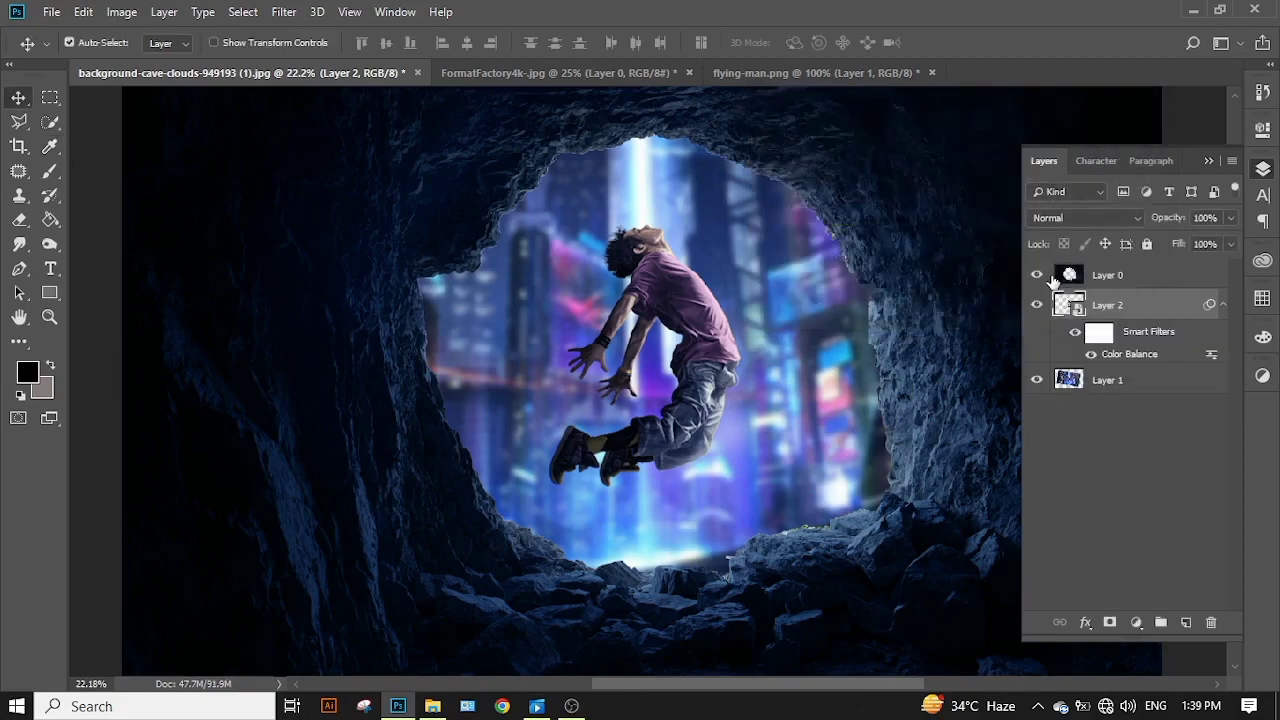
{"action": "left_click", "coordinate": [121, 12]}
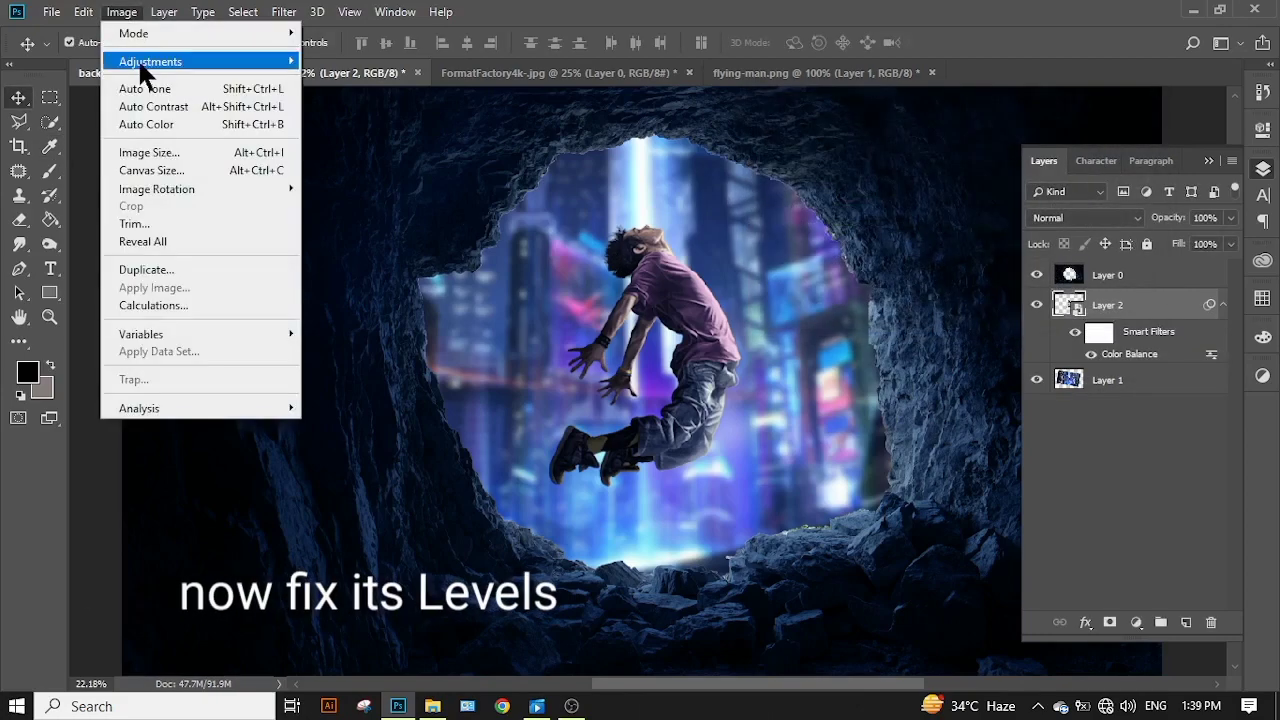
{"action": "mouse_move", "coordinate": [150, 61]}
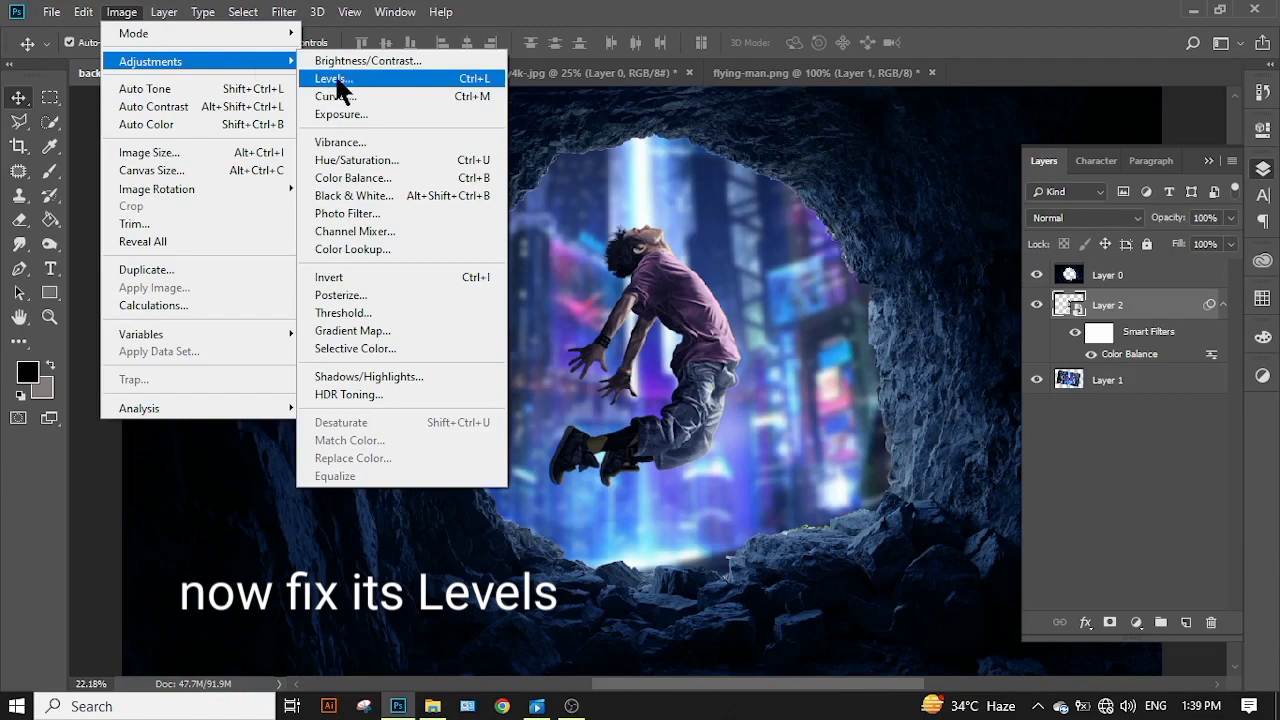
Step: Apply Levels to the leaping man with input black at 11 and input white at 225
{"action": "left_click", "coordinate": [335, 80]}
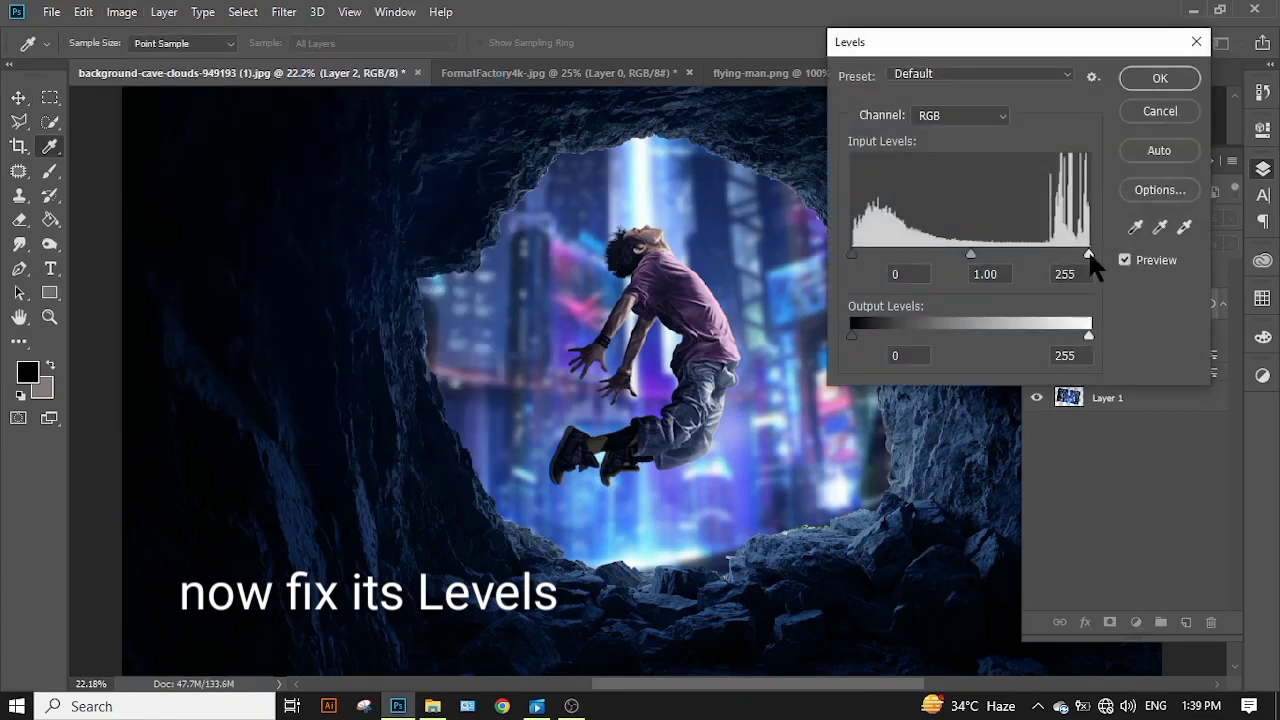
{"action": "left_click_drag", "start_coordinate": [1089, 255], "coordinate": [1062, 249]}
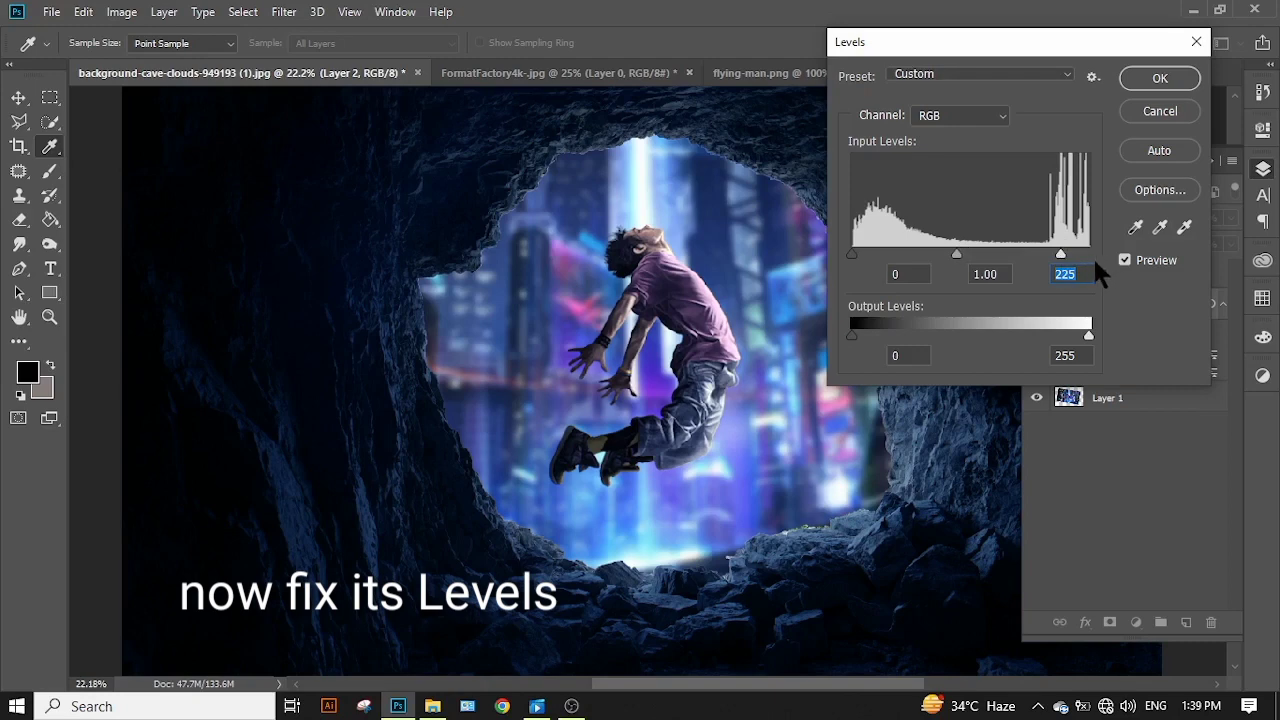
{"action": "left_click_drag", "start_coordinate": [852, 250], "coordinate": [858, 247]}
{"action": "left_click", "coordinate": [860, 247]}
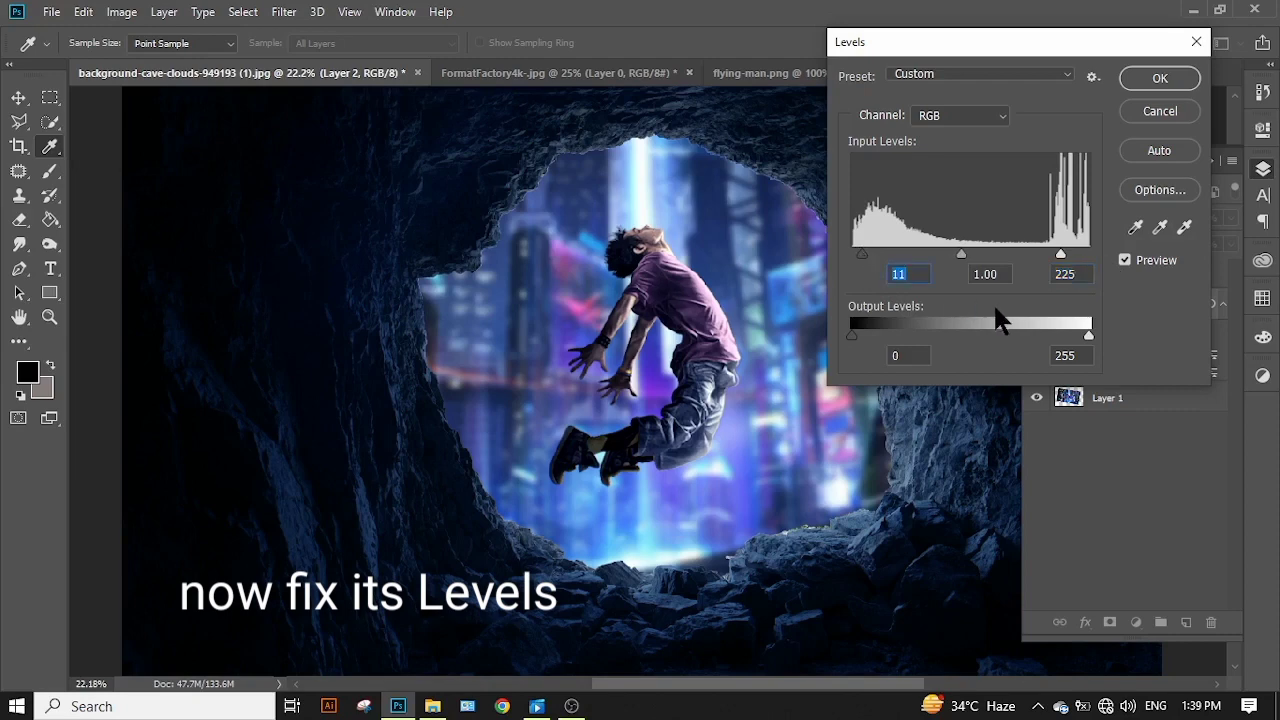
{"action": "left_click", "coordinate": [958, 250]}
{"action": "left_click", "coordinate": [1158, 78]}
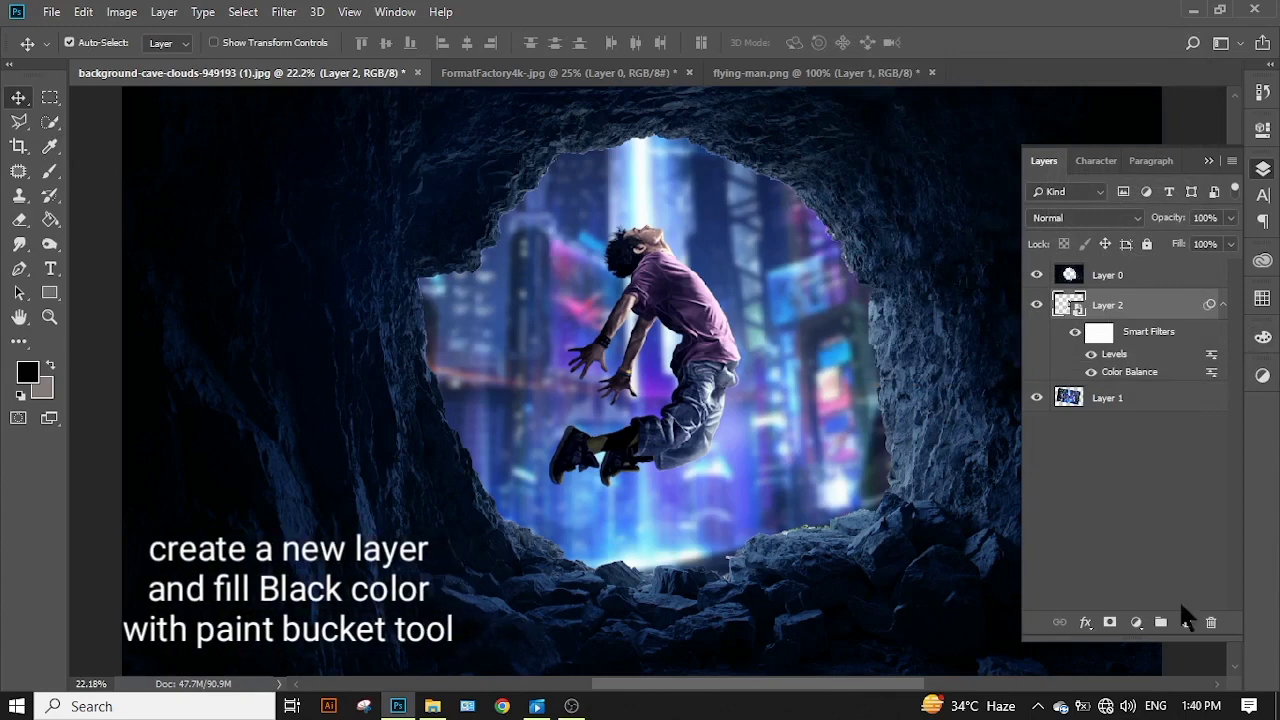
Step: Add a new layer above the man and fill it with near-black using the Paint Bucket
{"action": "left_click", "coordinate": [1187, 623]}
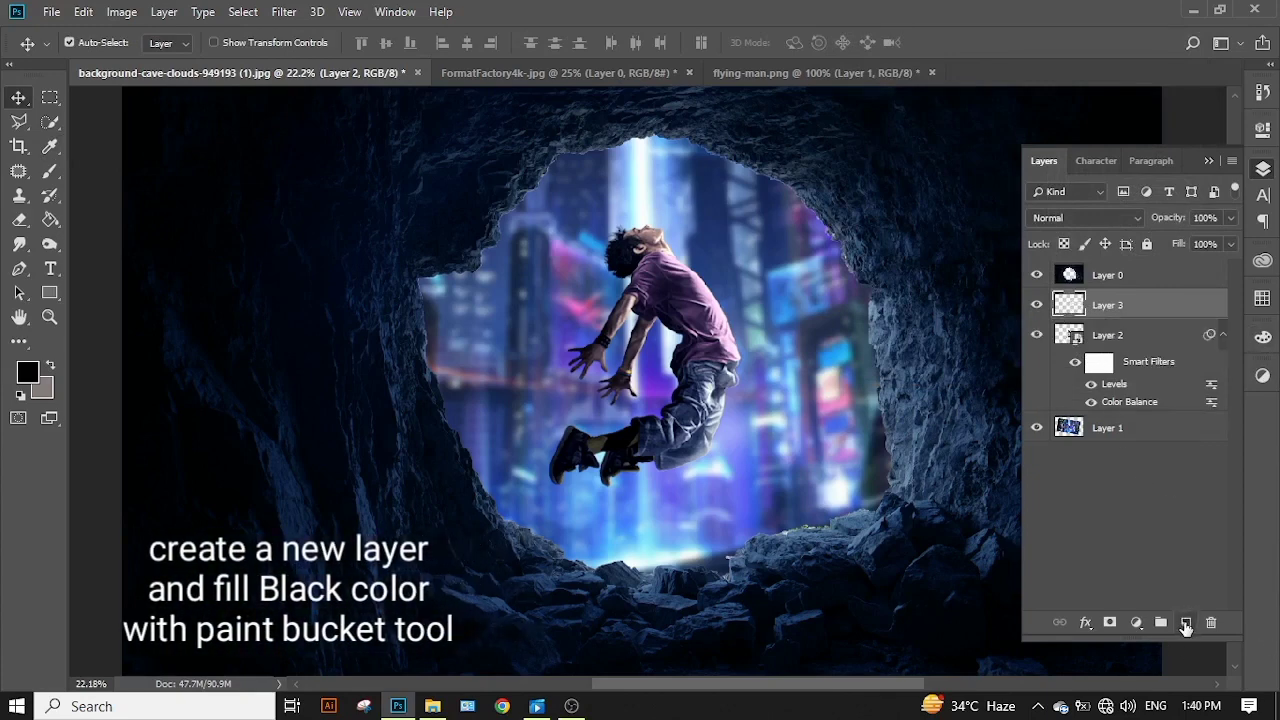
{"action": "left_click", "coordinate": [27, 371]}
{"action": "left_click_drag", "start_coordinate": [809, 494], "coordinate": [780, 503]}
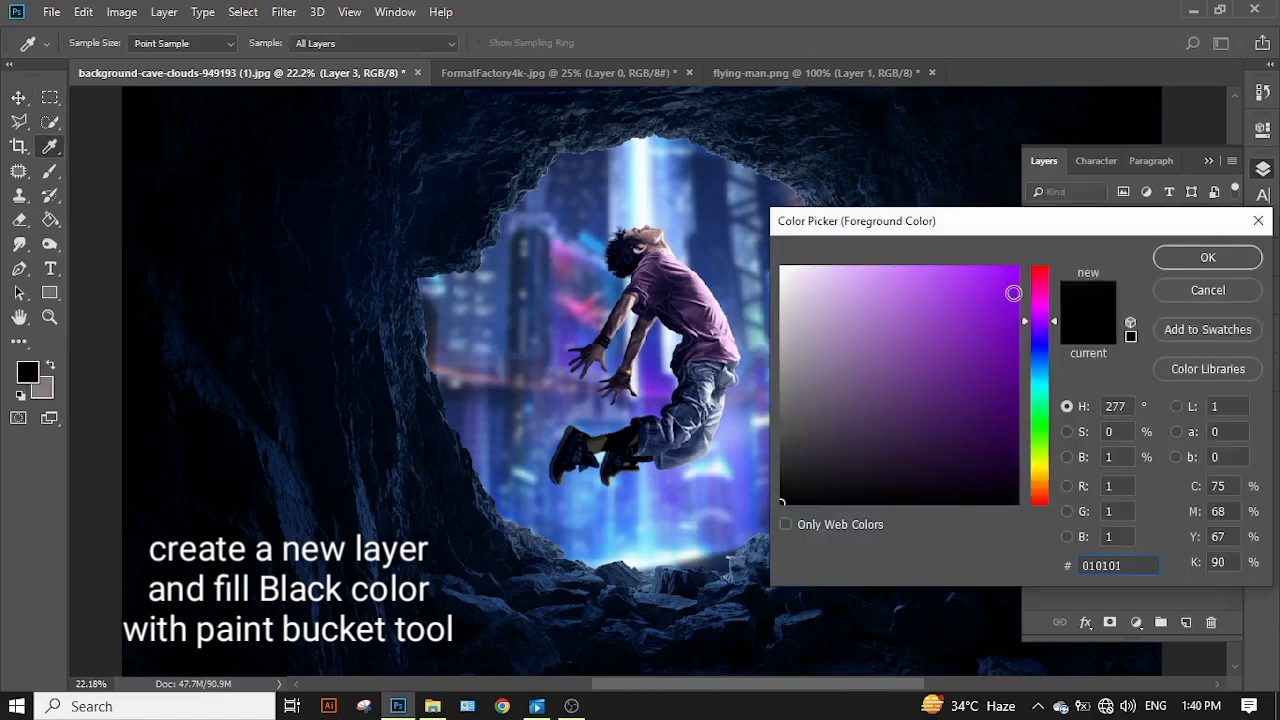
{"action": "left_click", "coordinate": [1192, 262]}
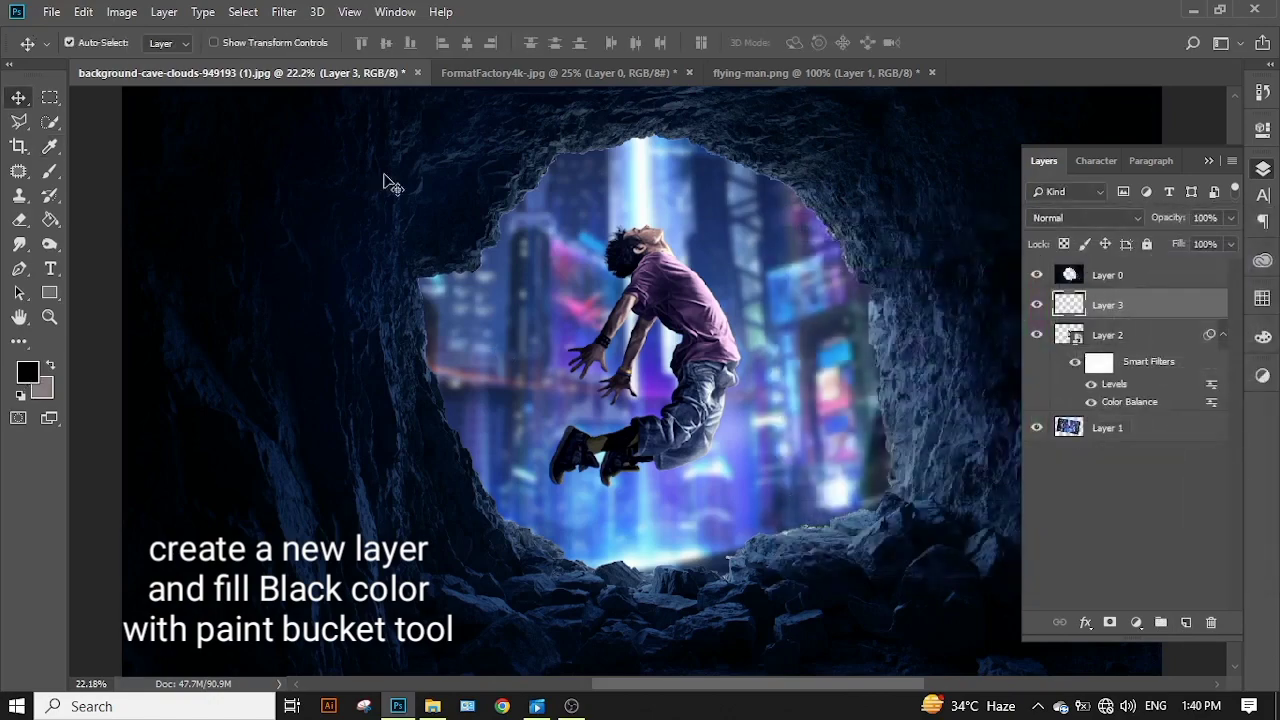
{"action": "left_click", "coordinate": [50, 220]}
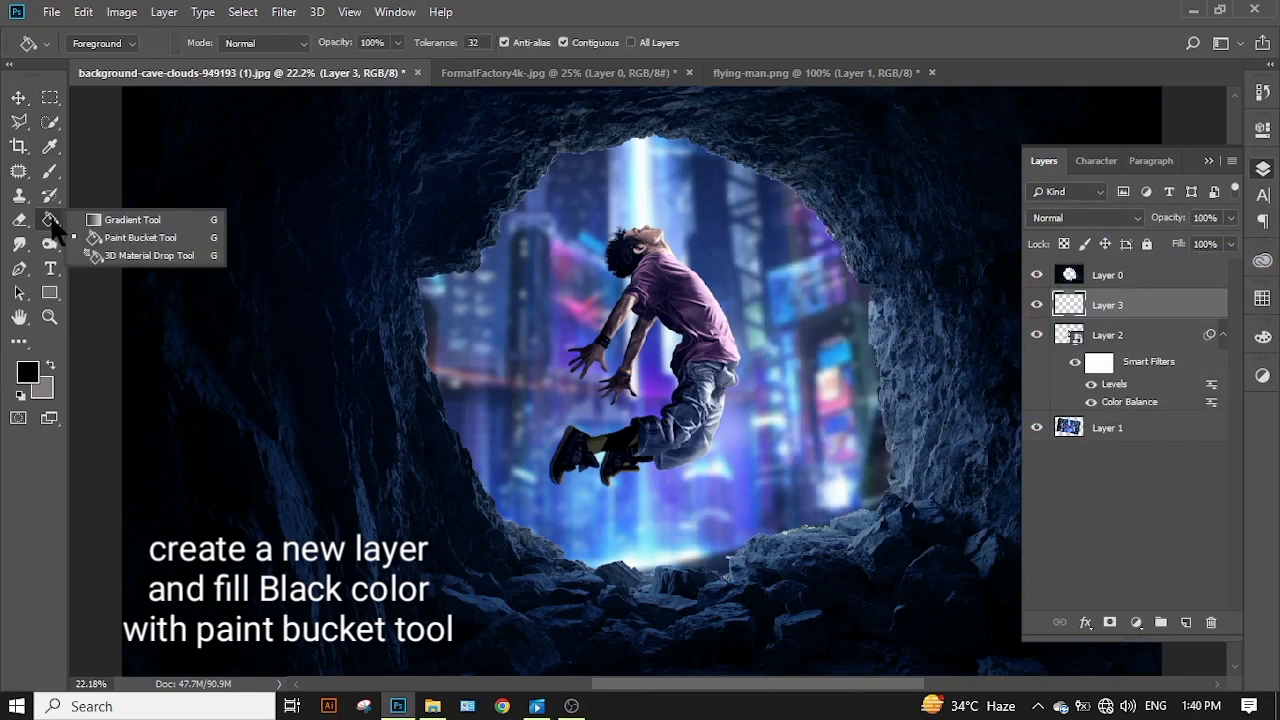
{"action": "left_click", "coordinate": [142, 240]}
{"action": "left_click", "coordinate": [583, 340]}
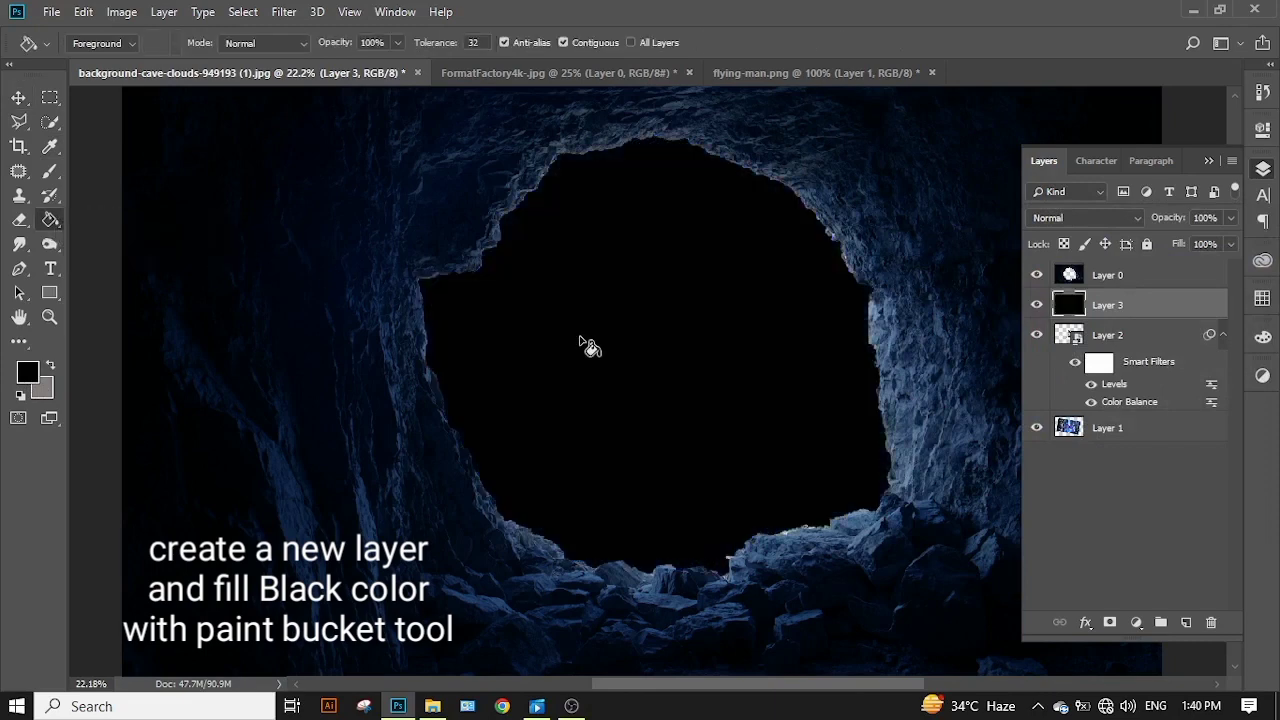
Step: Render a 50-300mm Zoom Lens Flare onto the black layer
{"action": "left_click", "coordinate": [280, 14]}
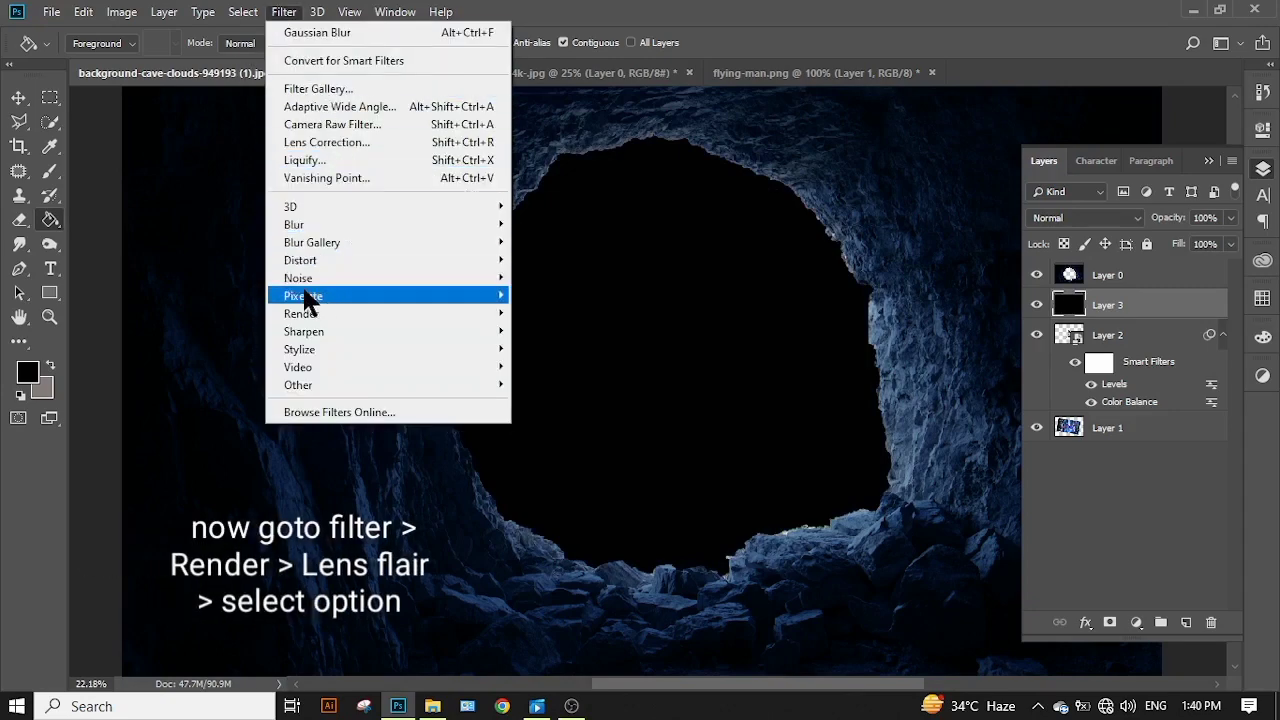
{"action": "mouse_move", "coordinate": [301, 313]}
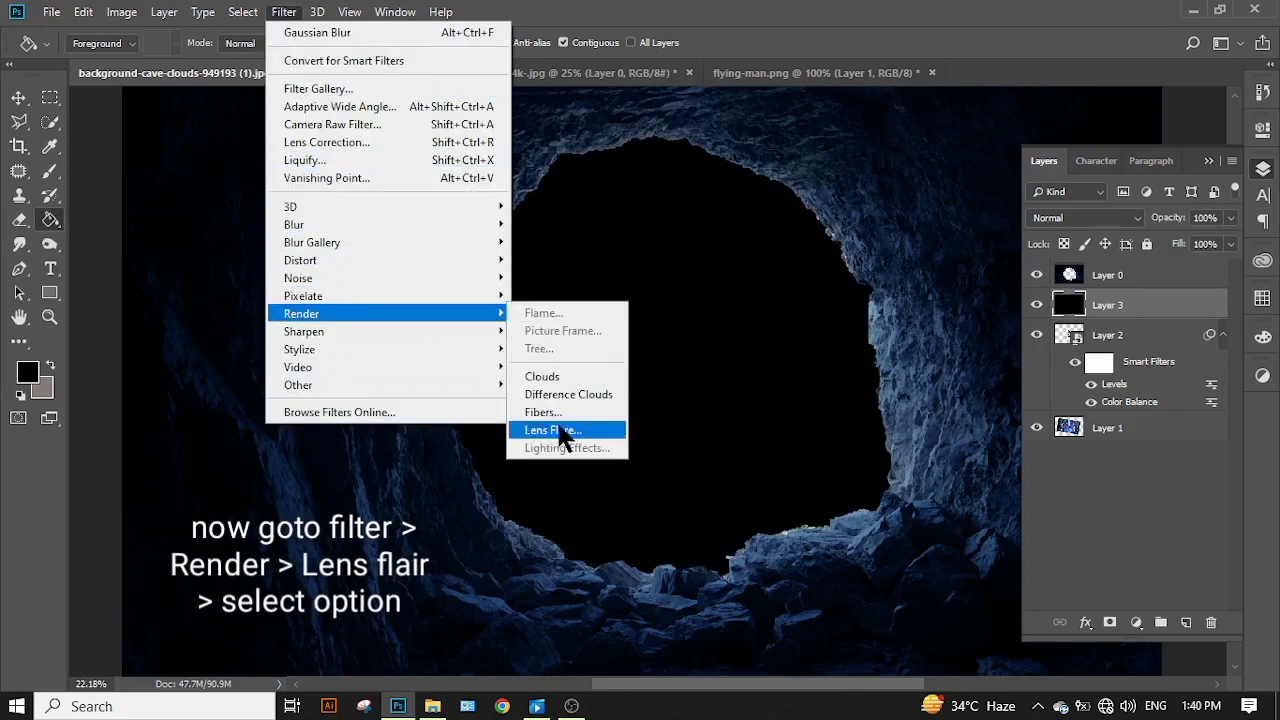
{"action": "left_click", "coordinate": [556, 431]}
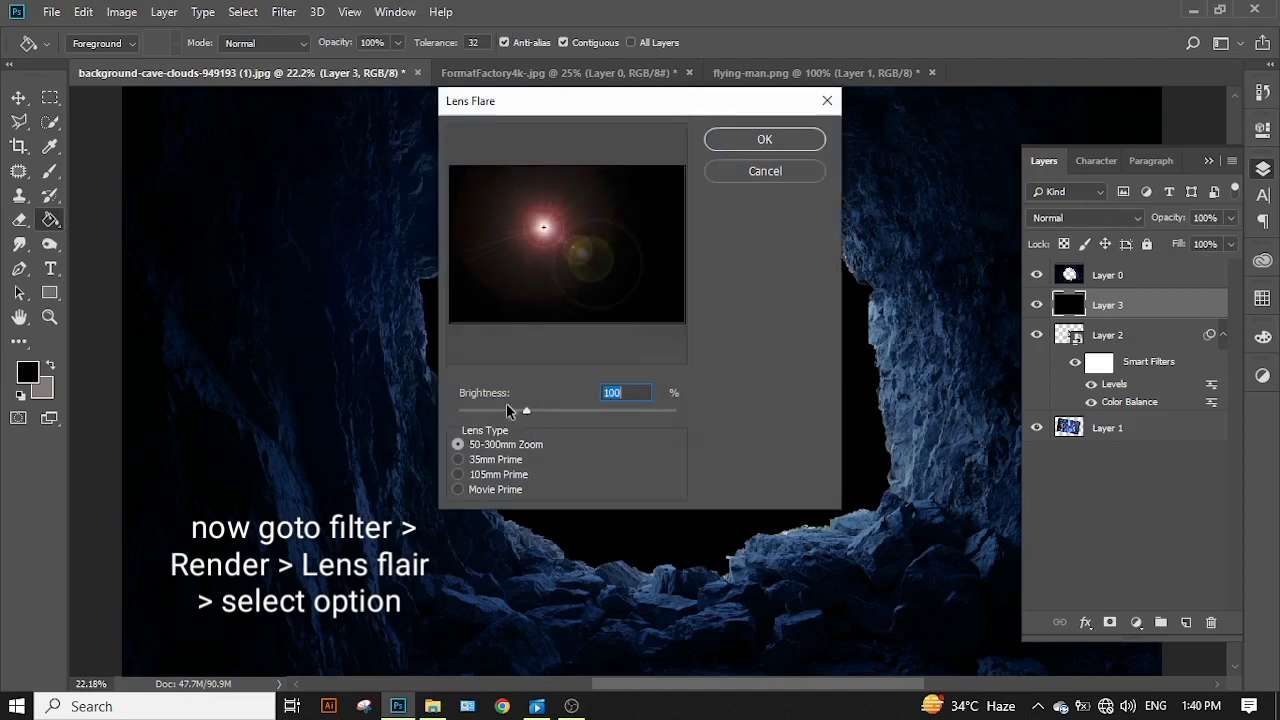
{"action": "left_click", "coordinate": [459, 460]}
{"action": "left_click", "coordinate": [459, 475]}
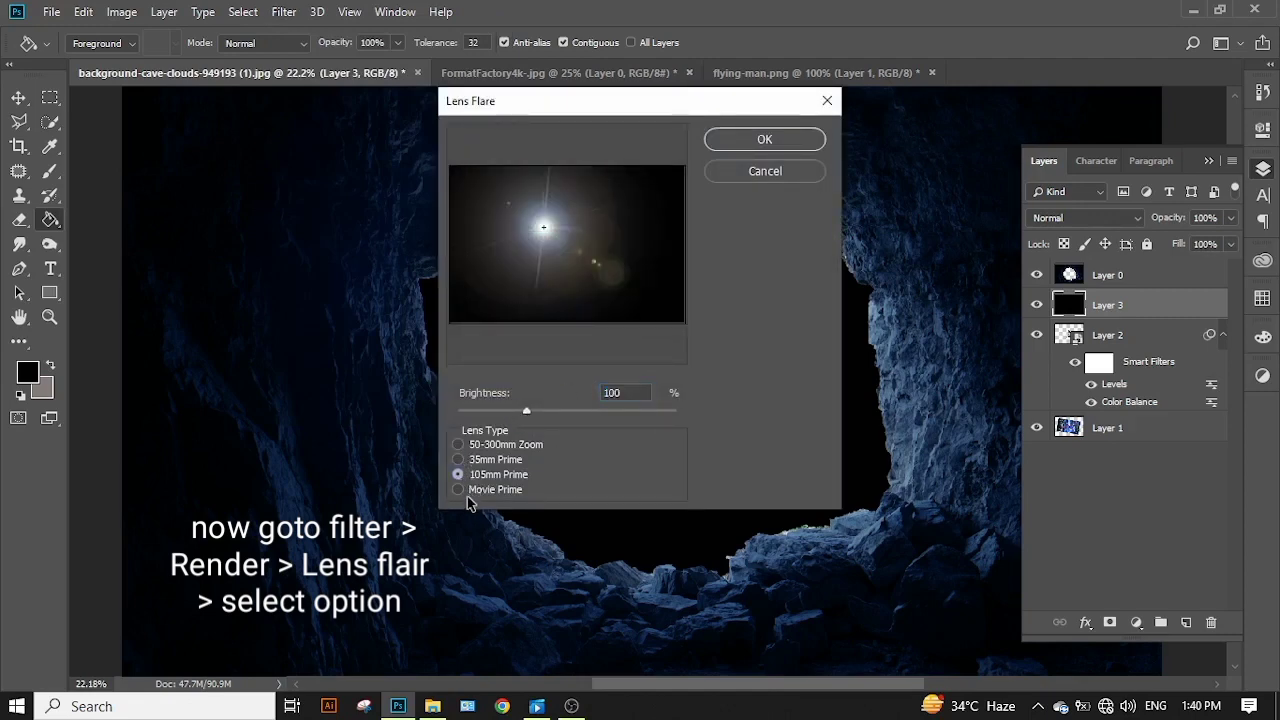
{"action": "left_click", "coordinate": [458, 489]}
{"action": "left_click", "coordinate": [458, 444]}
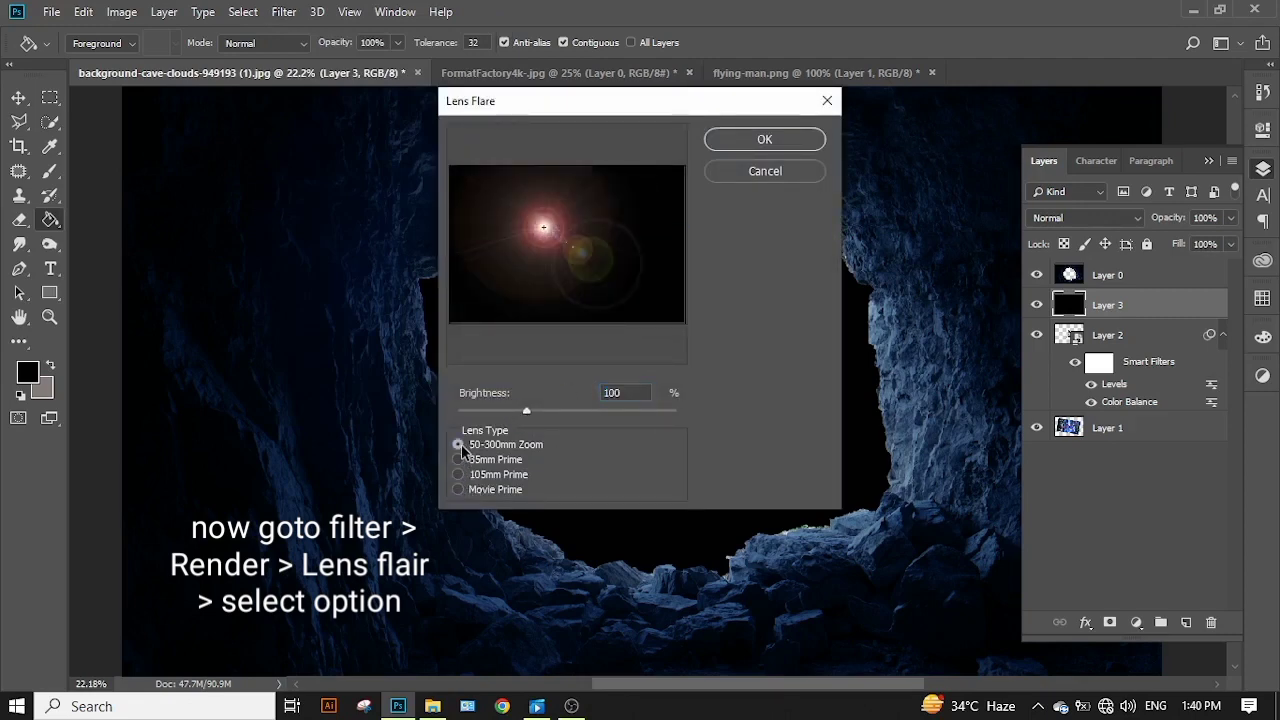
{"action": "left_click", "coordinate": [760, 141]}
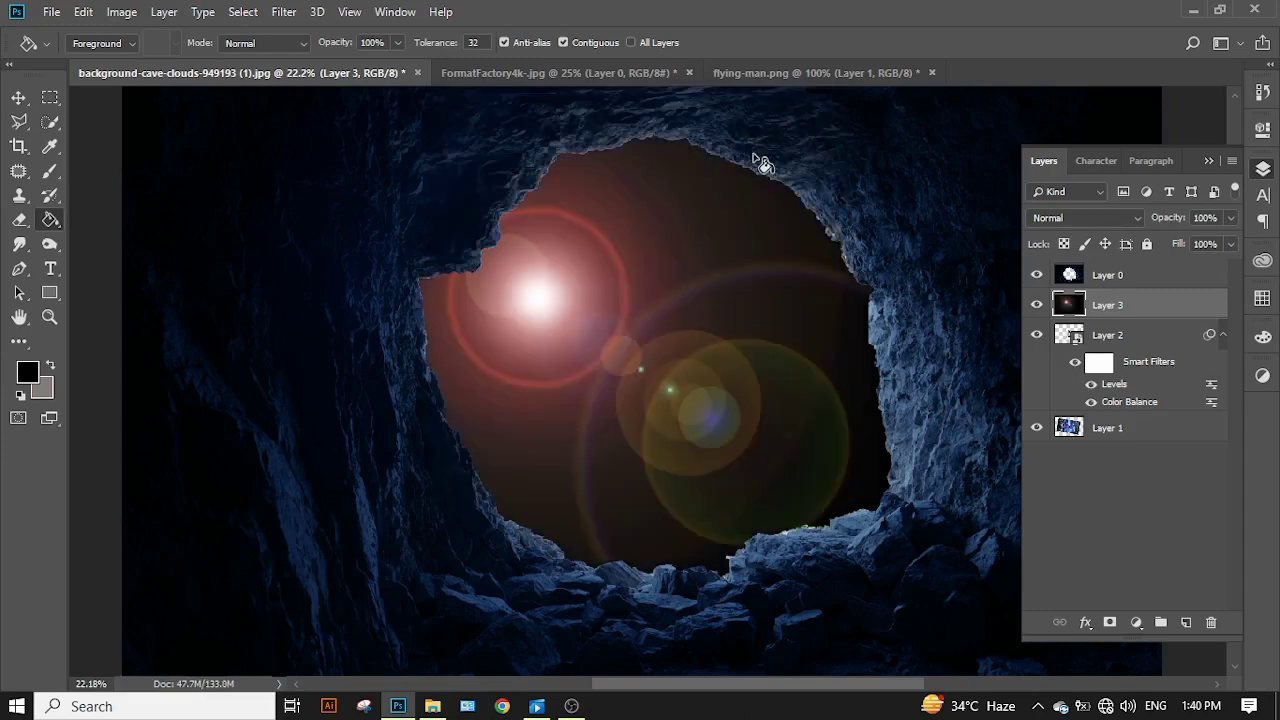
{"action": "left_click", "coordinate": [1135, 220]}
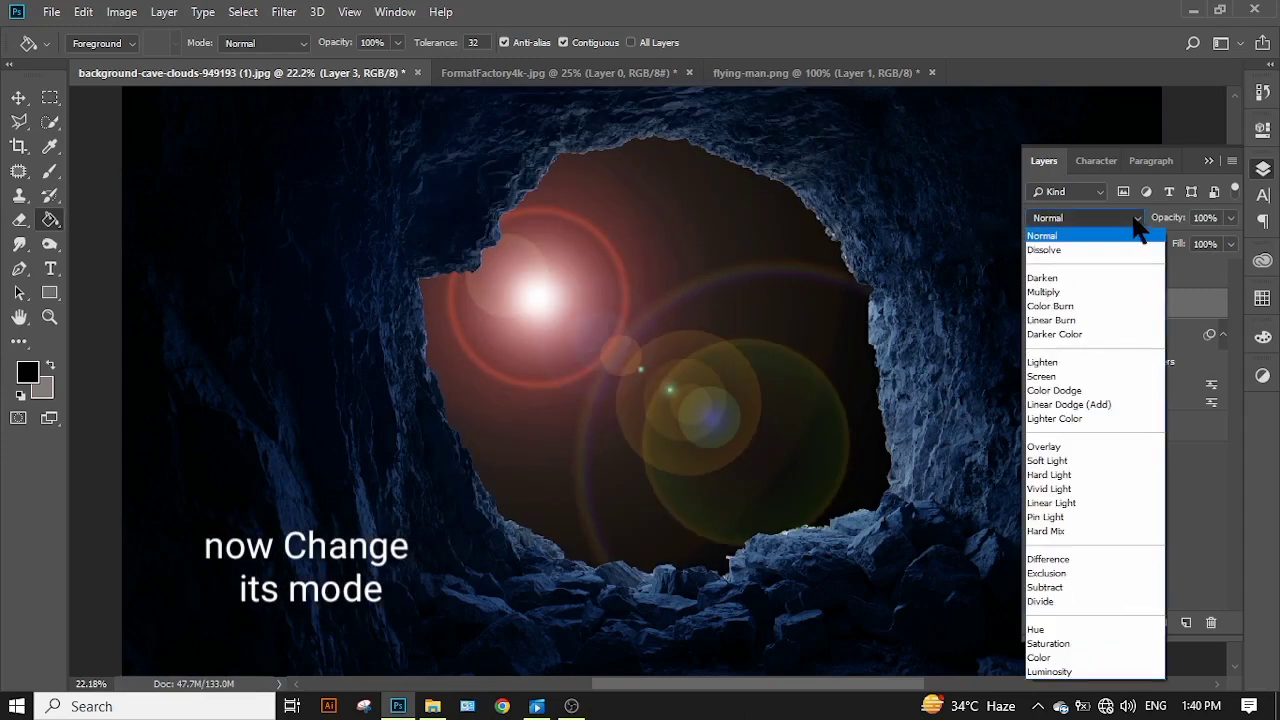
Step: Set Layer 3 to Color Dodge and move the flare glow beside the man's head
{"action": "left_click", "coordinate": [1054, 389]}
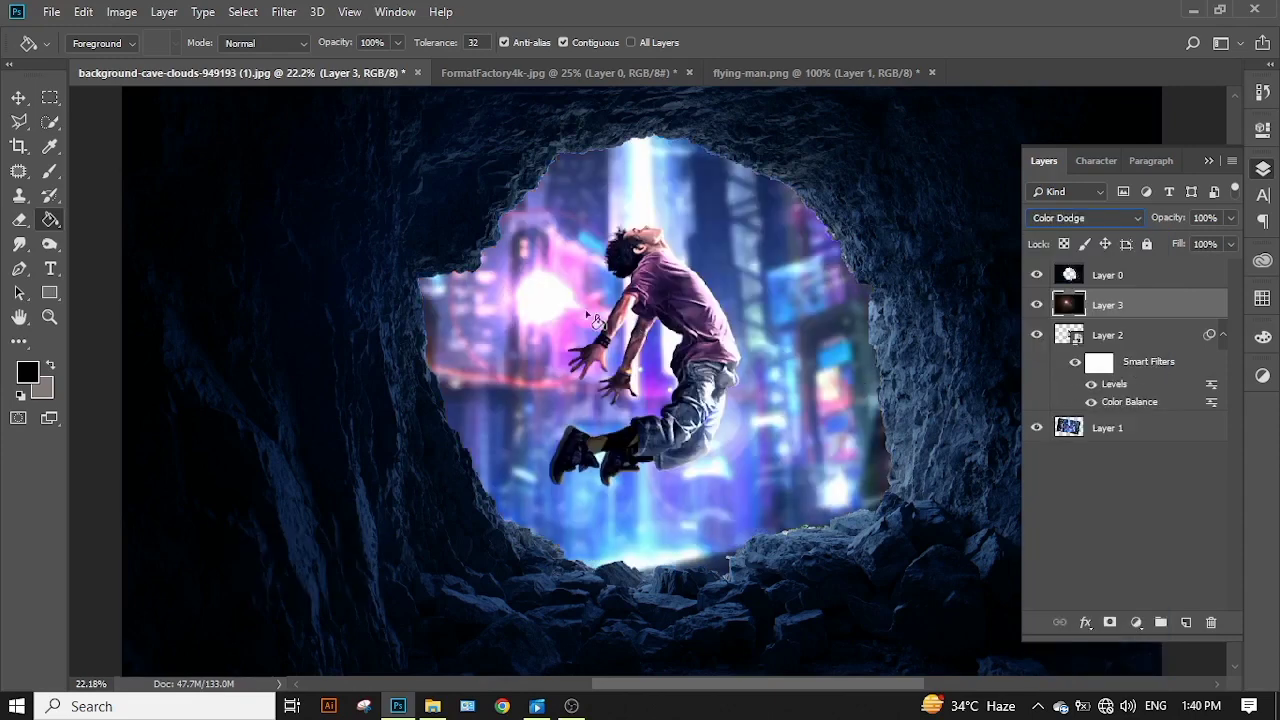
{"action": "left_click", "coordinate": [18, 97]}
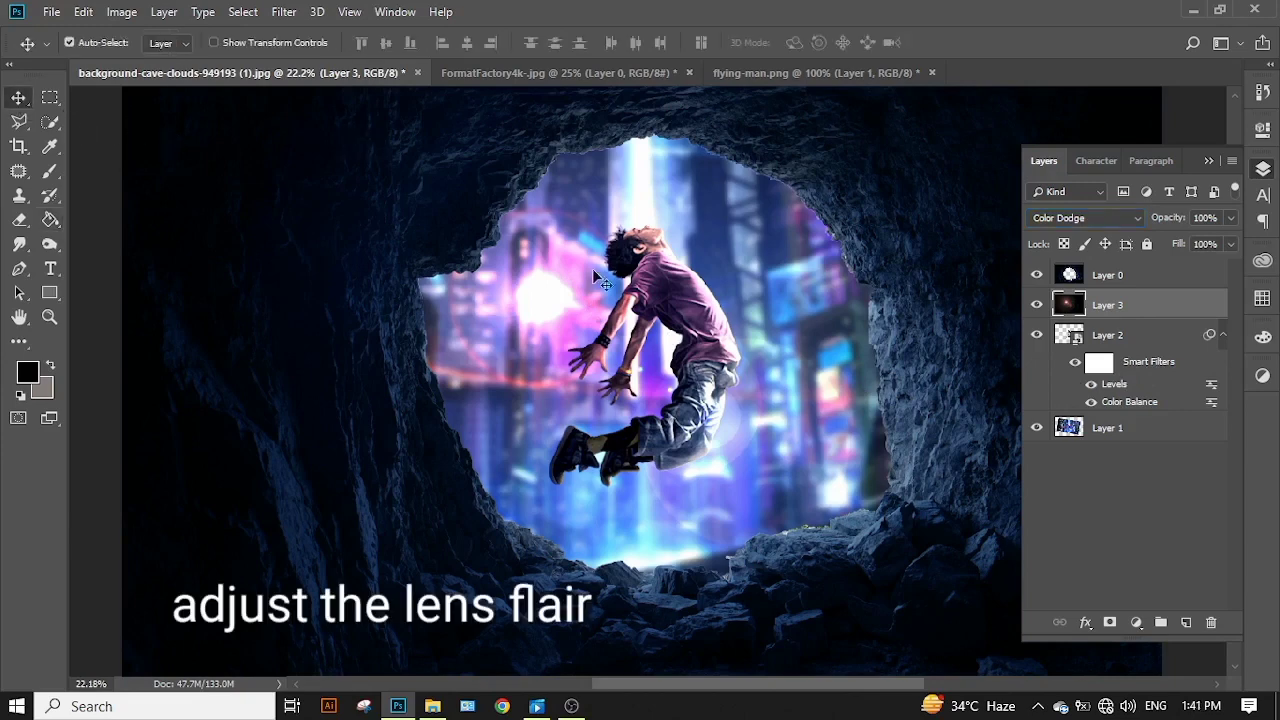
{"action": "left_click_drag", "start_coordinate": [565, 305], "coordinate": [613, 252]}
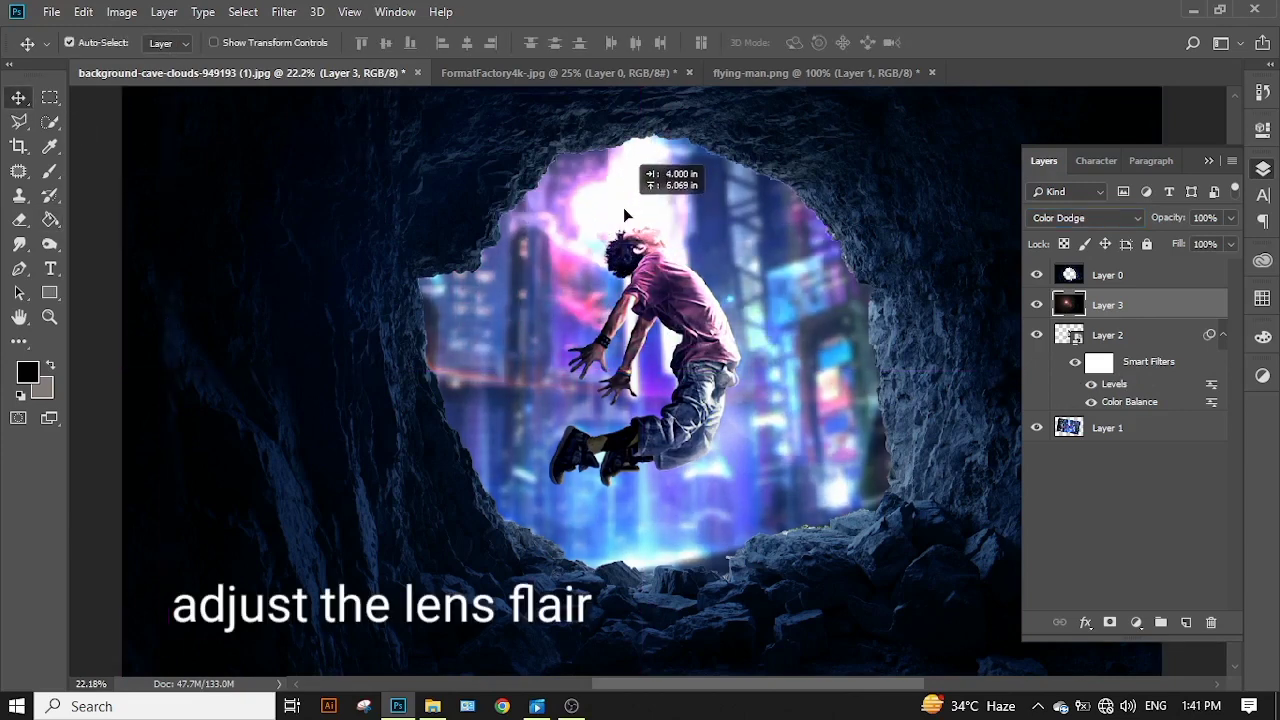
{"action": "mouse_move", "coordinate": [613, 252]}
{"action": "left_mouse_down"}
{"action": "mouse_move", "coordinate": [731, 244]}
{"action": "mouse_move", "coordinate": [585, 300]}
{"action": "mouse_move", "coordinate": [574, 257]}
{"action": "mouse_move", "coordinate": [586, 252]}
{"action": "left_mouse_up"}
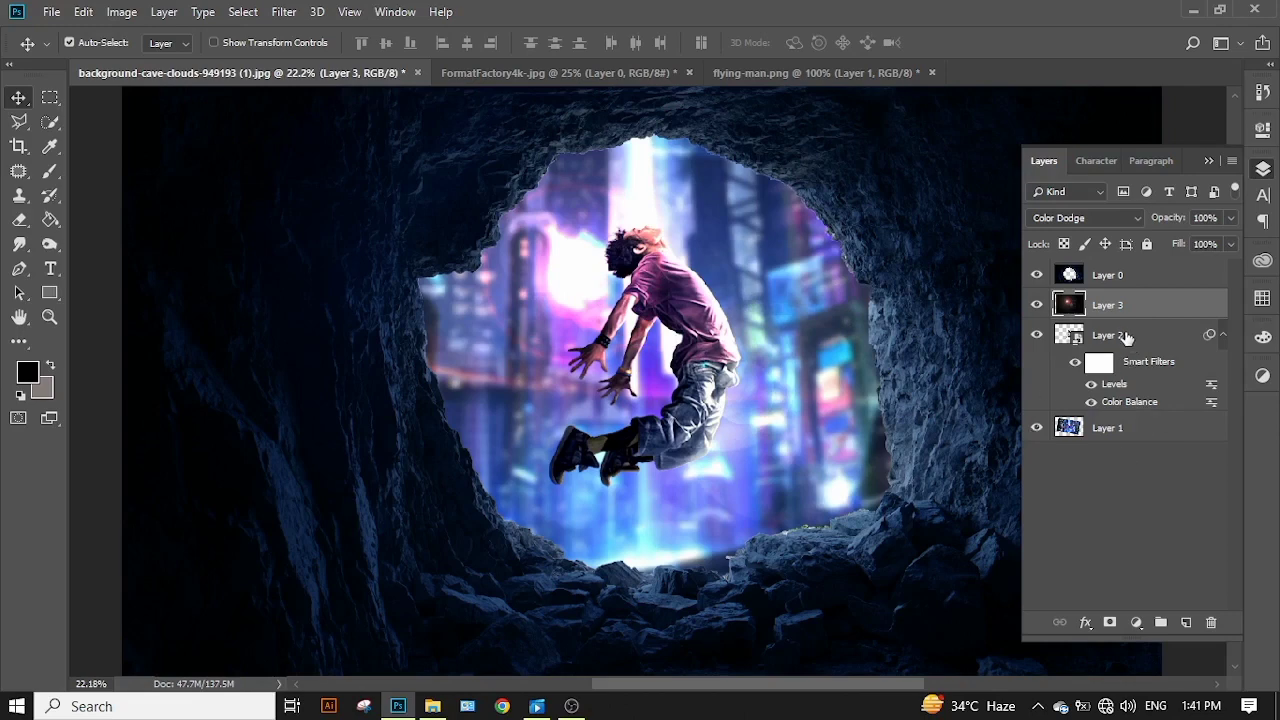
Step: Stamp all layers into merged Layer 4 with Ctrl+Alt+Shift+E and hide the original layers
{"action": "left_click", "coordinate": [1118, 428]}
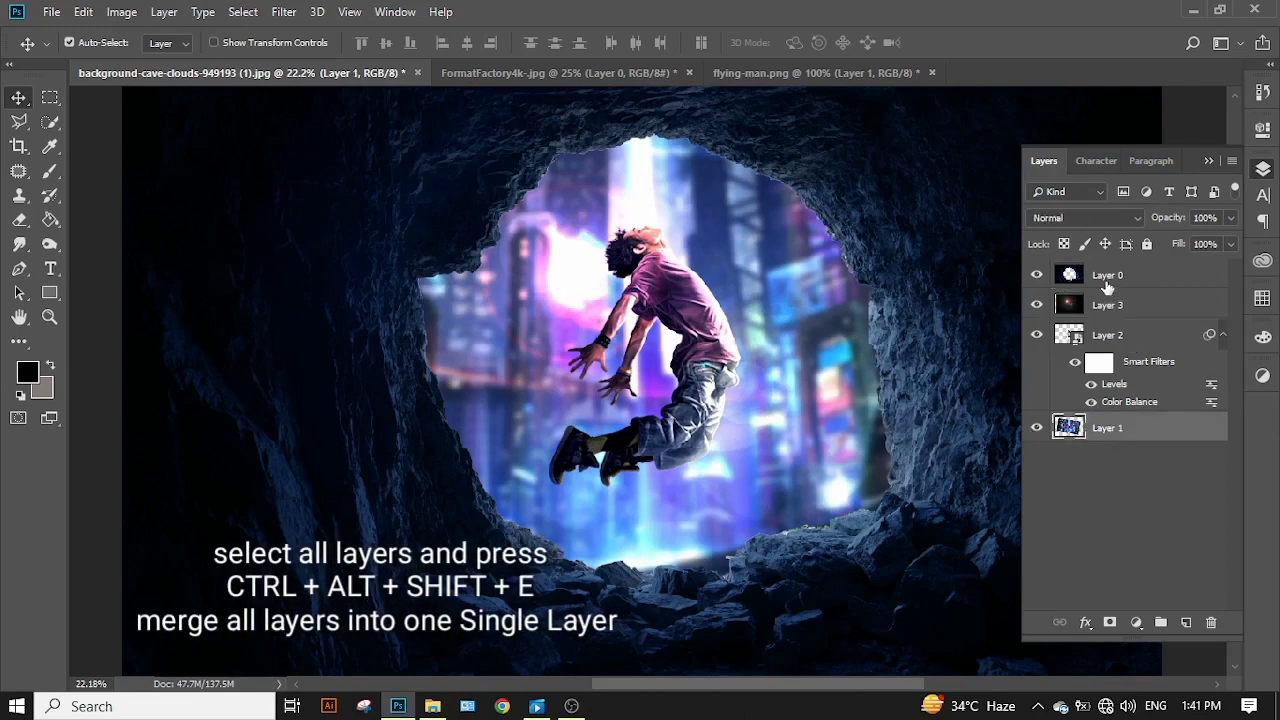
{"action": "left_click", "coordinate": [1105, 286], "text": "shift"}
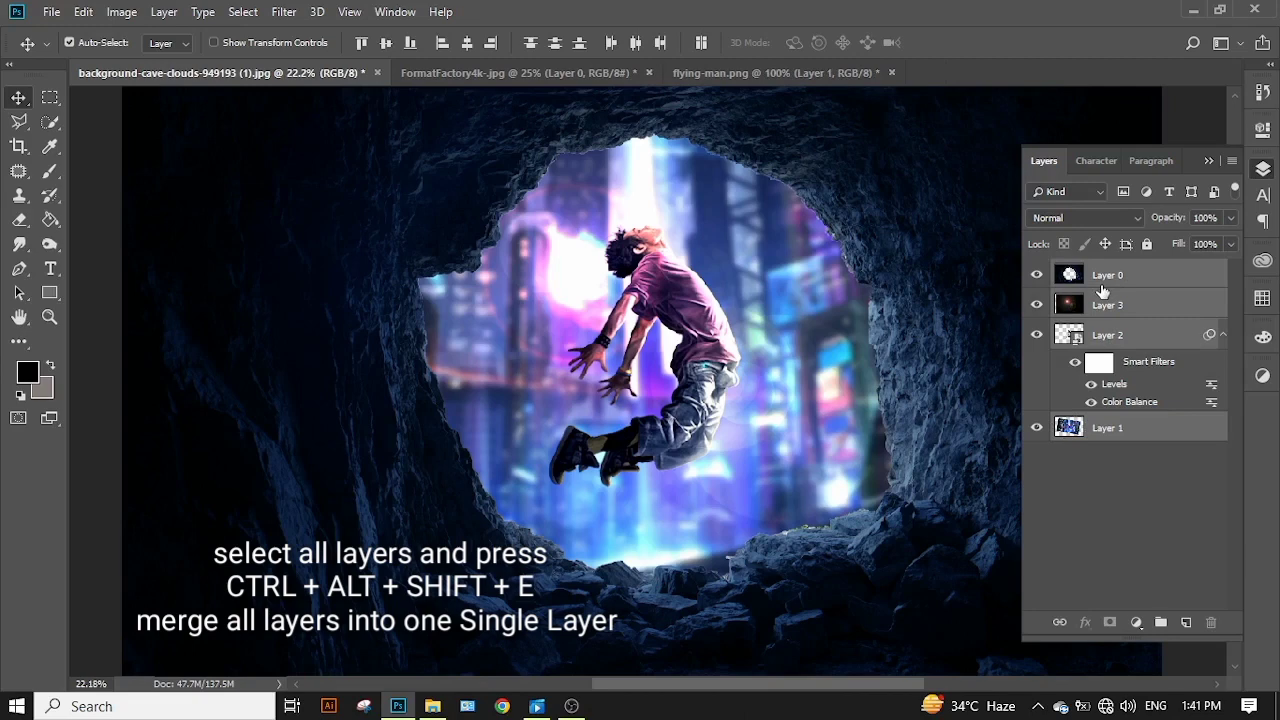
{"action": "key", "text": "ctrl+alt+shift+e"}
{"action": "left_click", "coordinate": [1037, 305]}
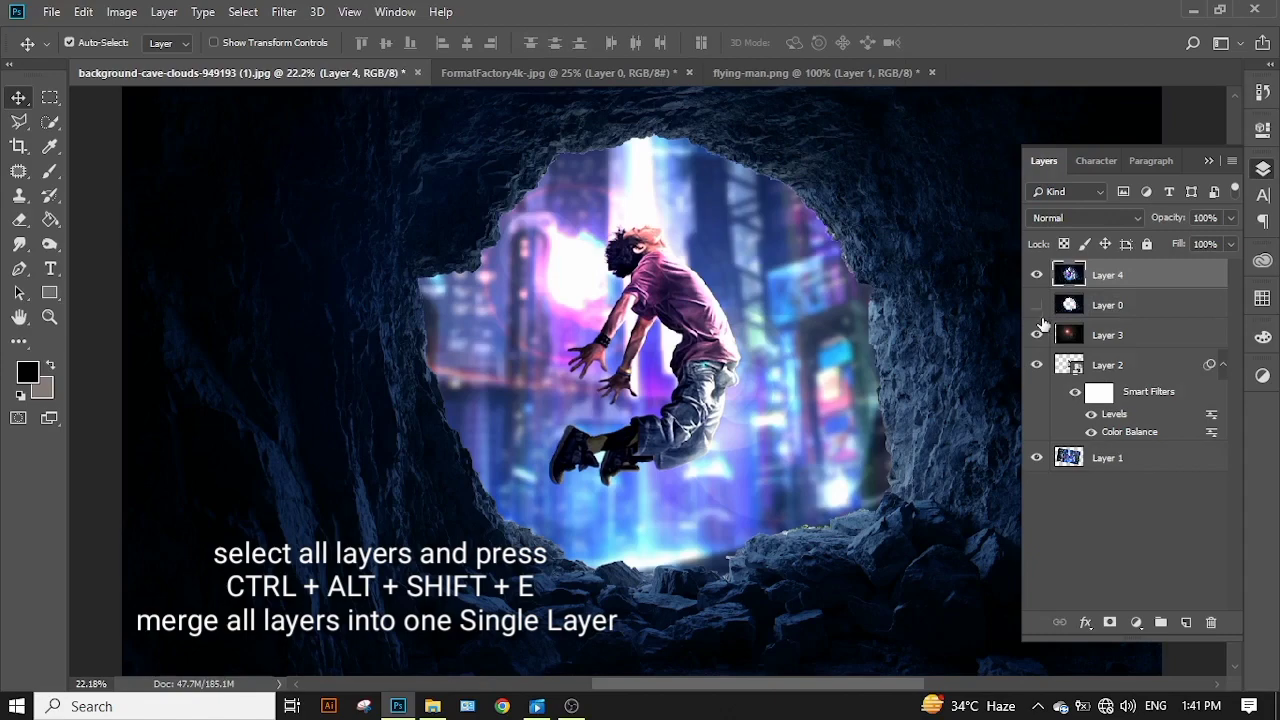
{"action": "left_click_drag", "start_coordinate": [1040, 325], "coordinate": [1037, 458]}
{"action": "left_click", "coordinate": [1038, 276]}
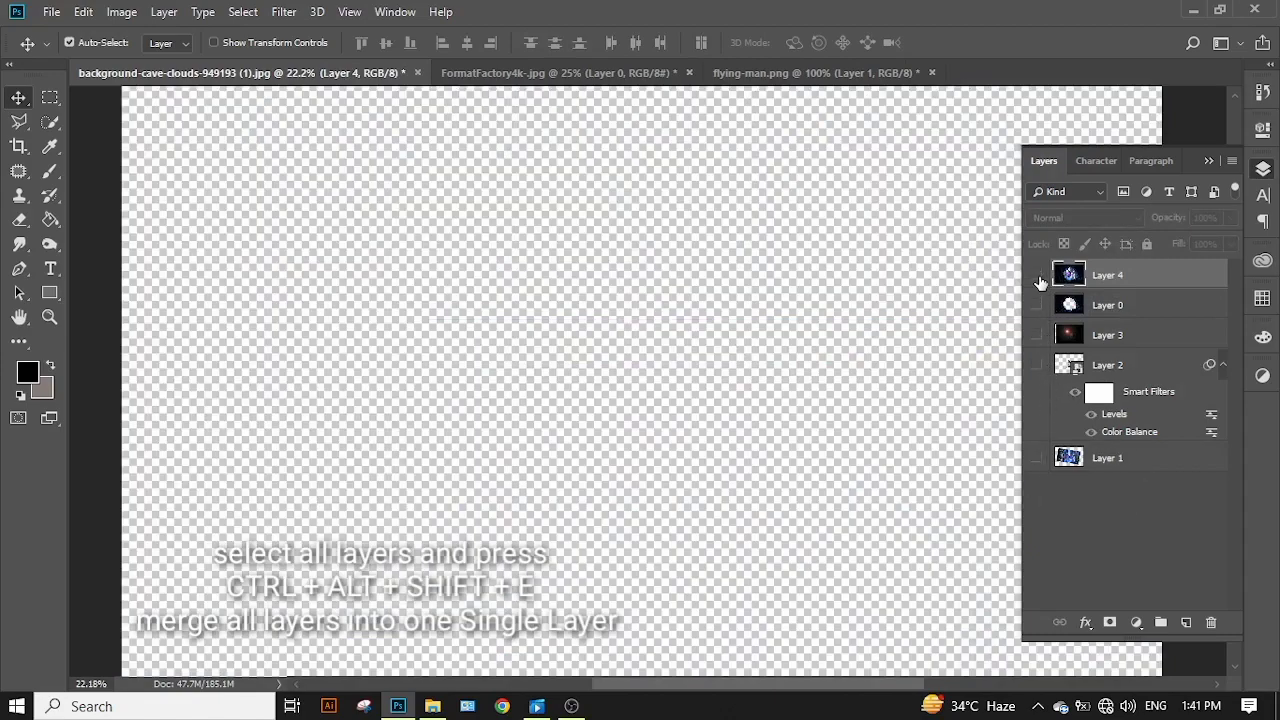
{"action": "left_click", "coordinate": [1037, 275]}
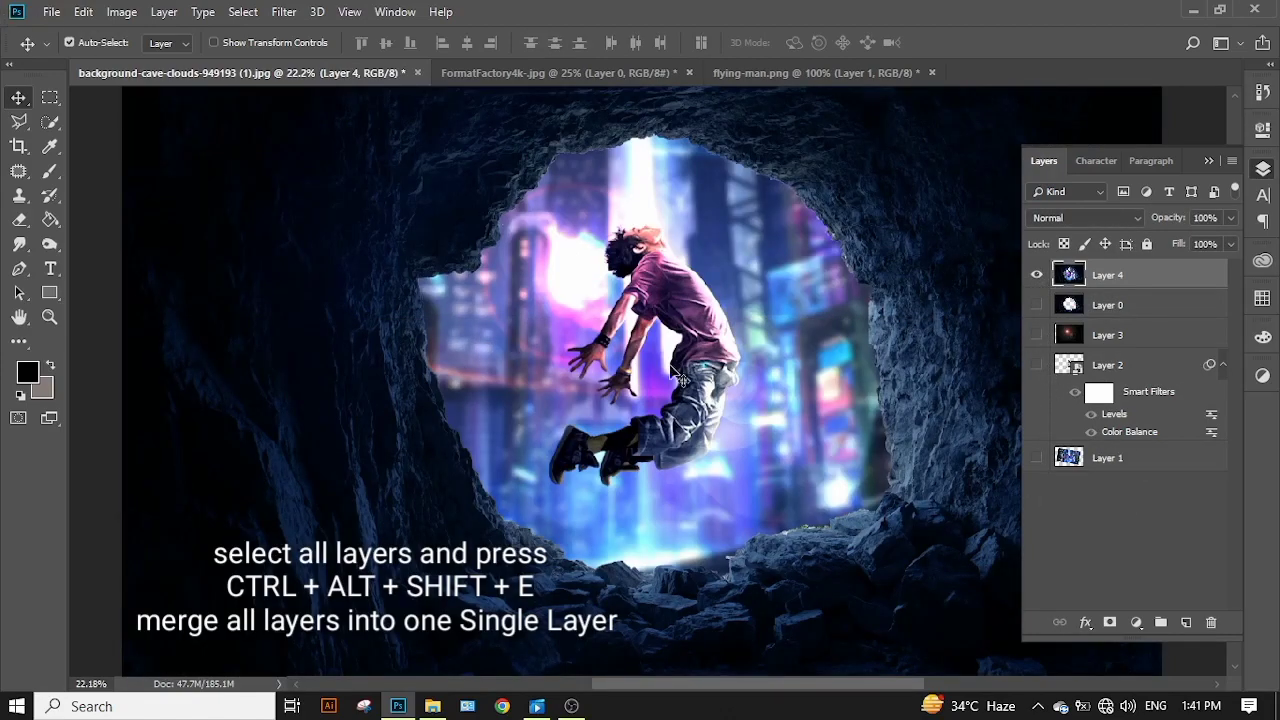